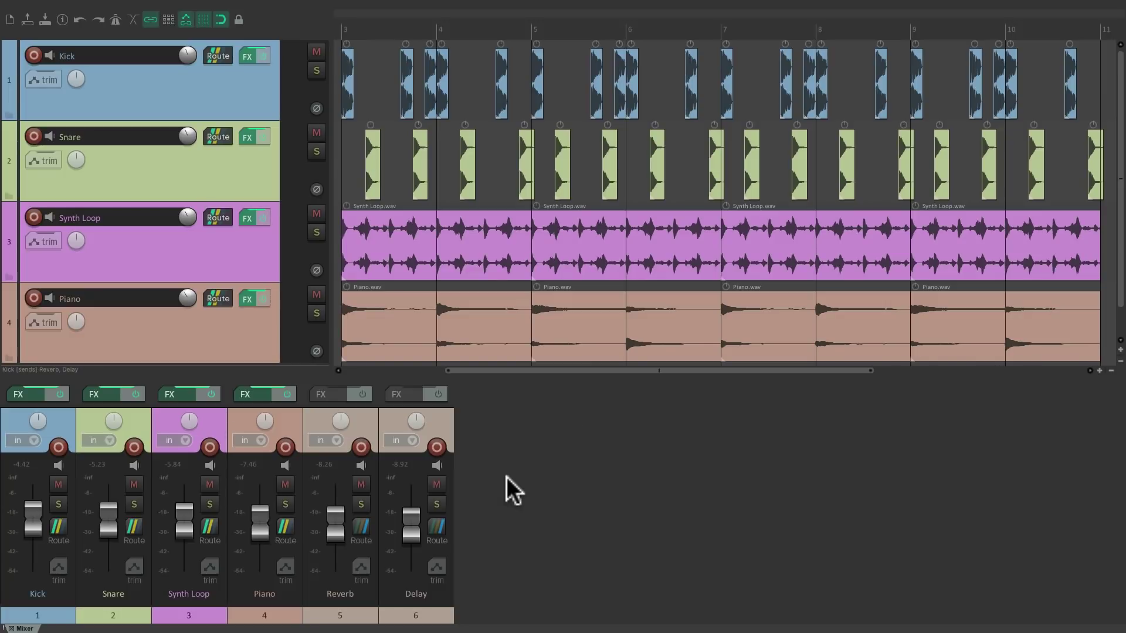
Hide the mixer, reopen it from the View menu, and dock it beneath the arrange view.
key("super+m")
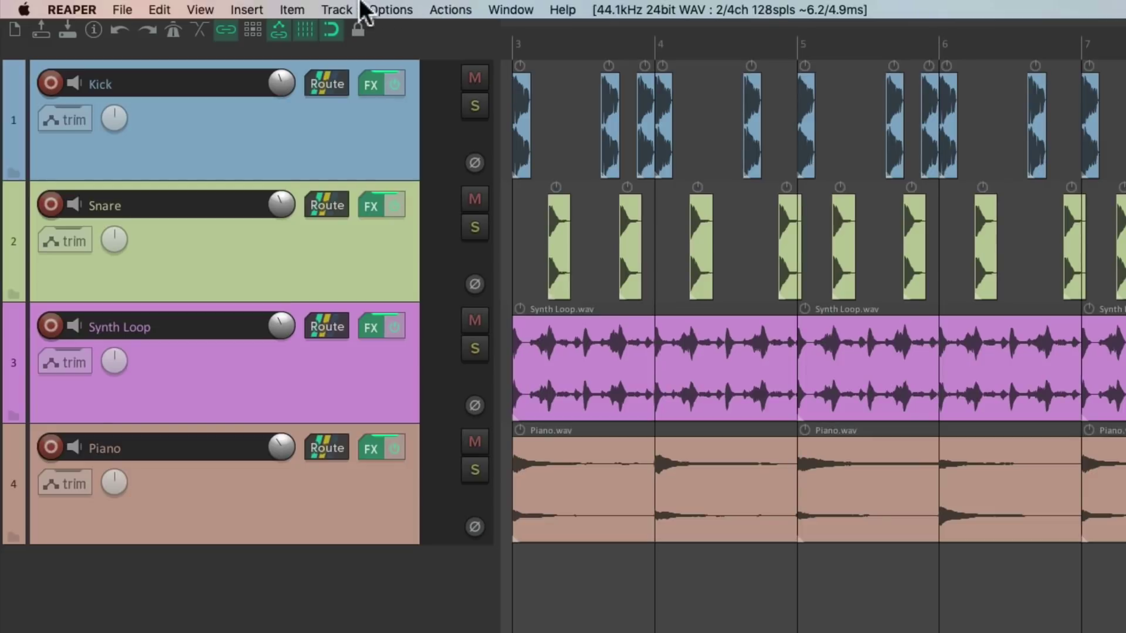
left_click(215, 9)
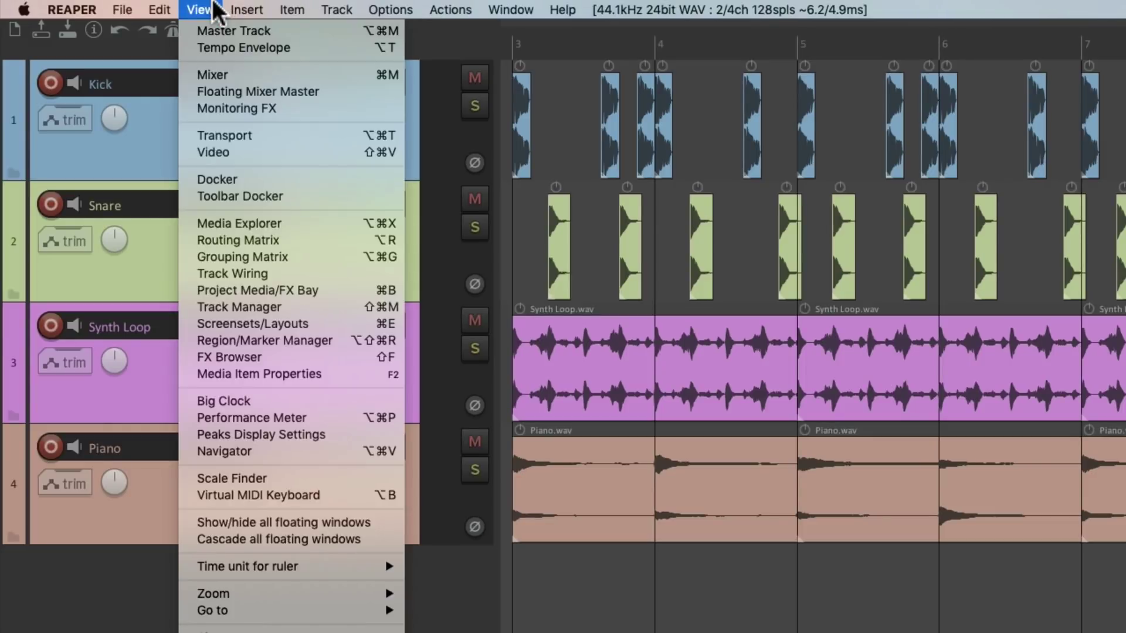
left_click(185, 76)
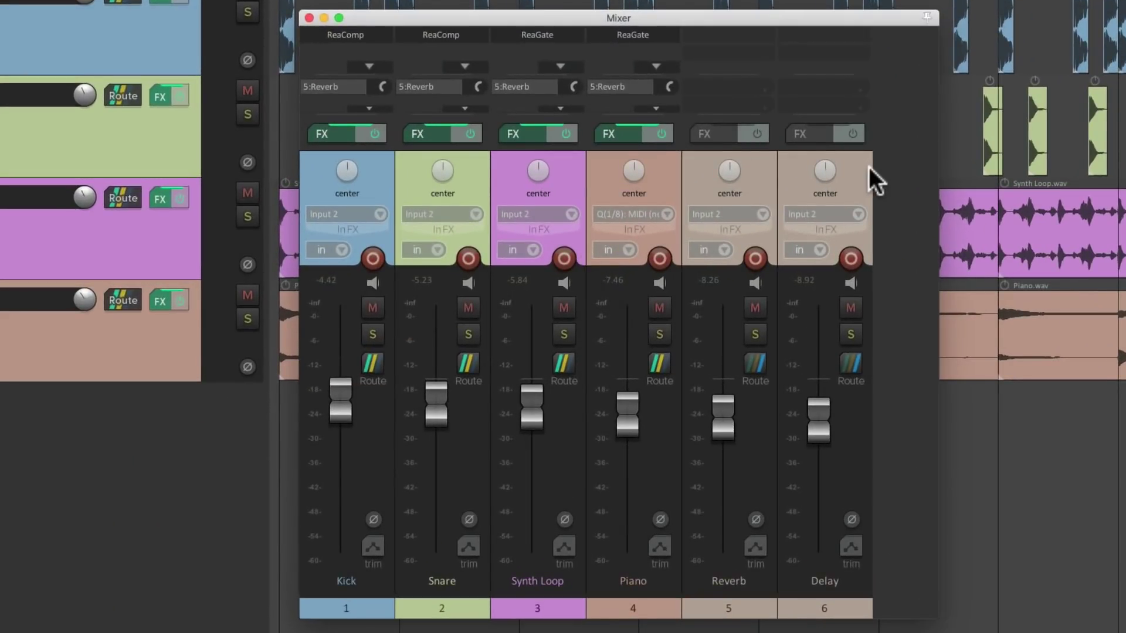
right_click(898, 174)
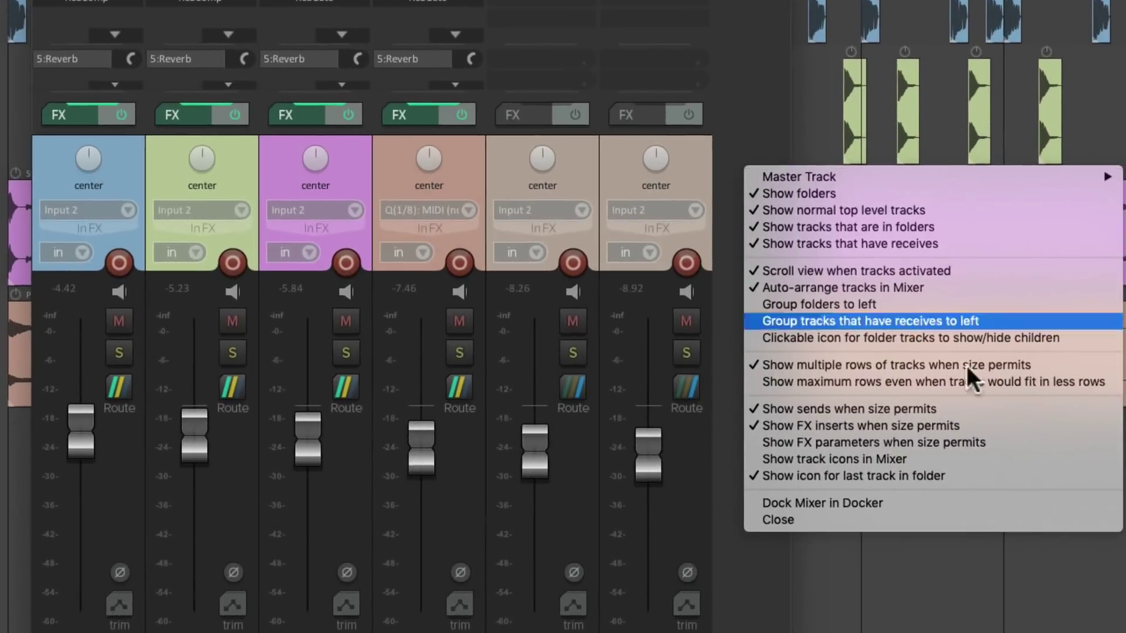
left_click(948, 508)
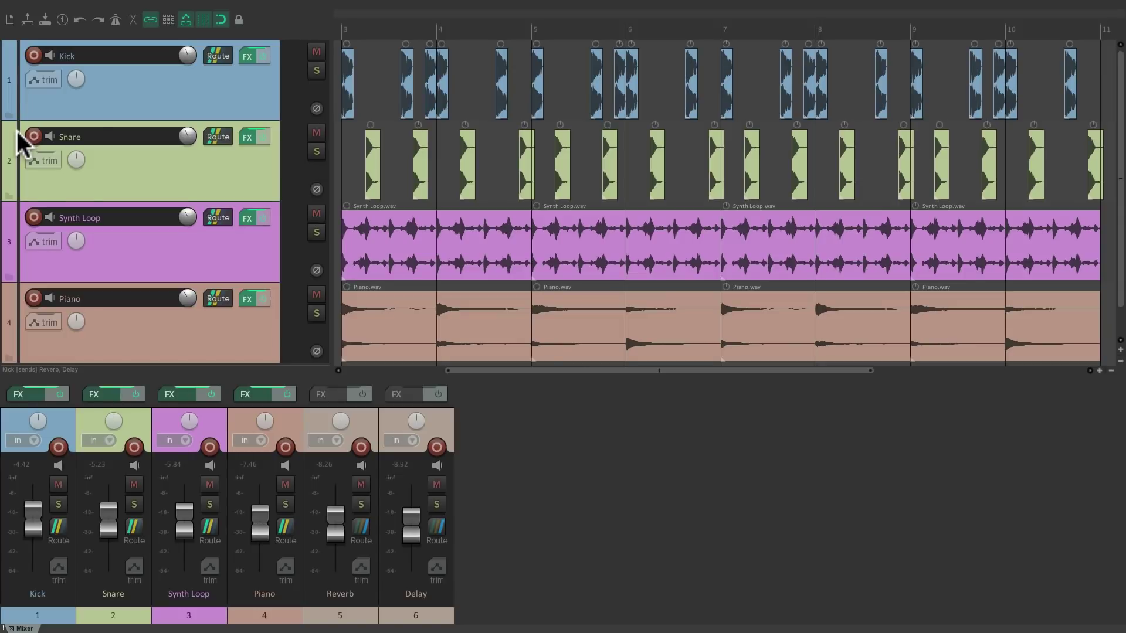
Turn off 'Show multiple rows of tracks when size permits' in the mixer's context menu.
right_click(494, 413)
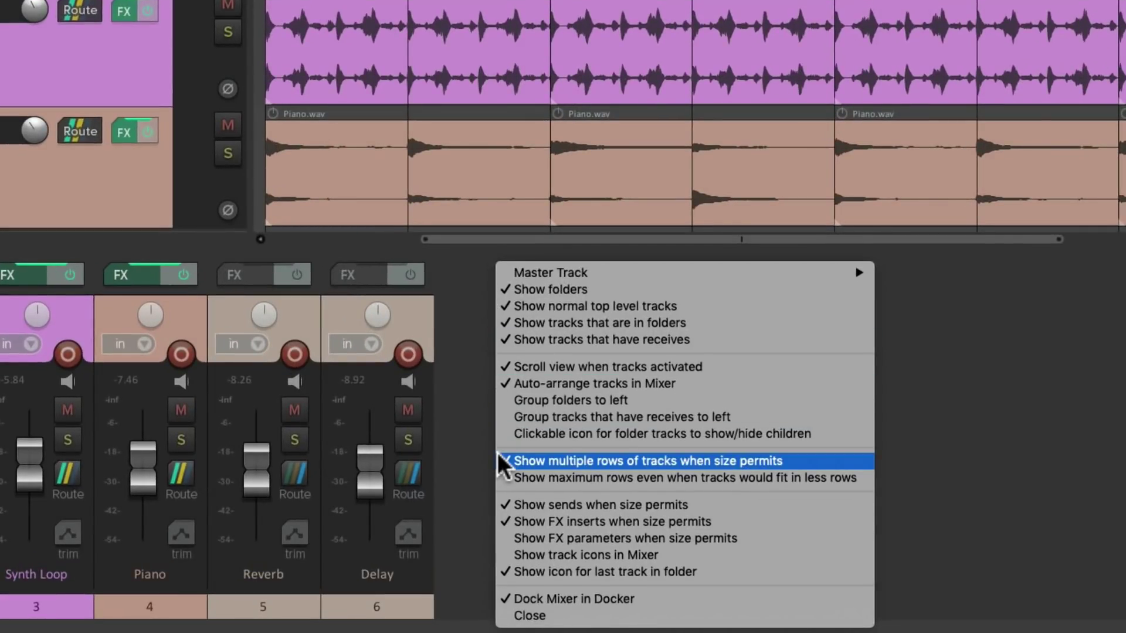
left_click(499, 458)
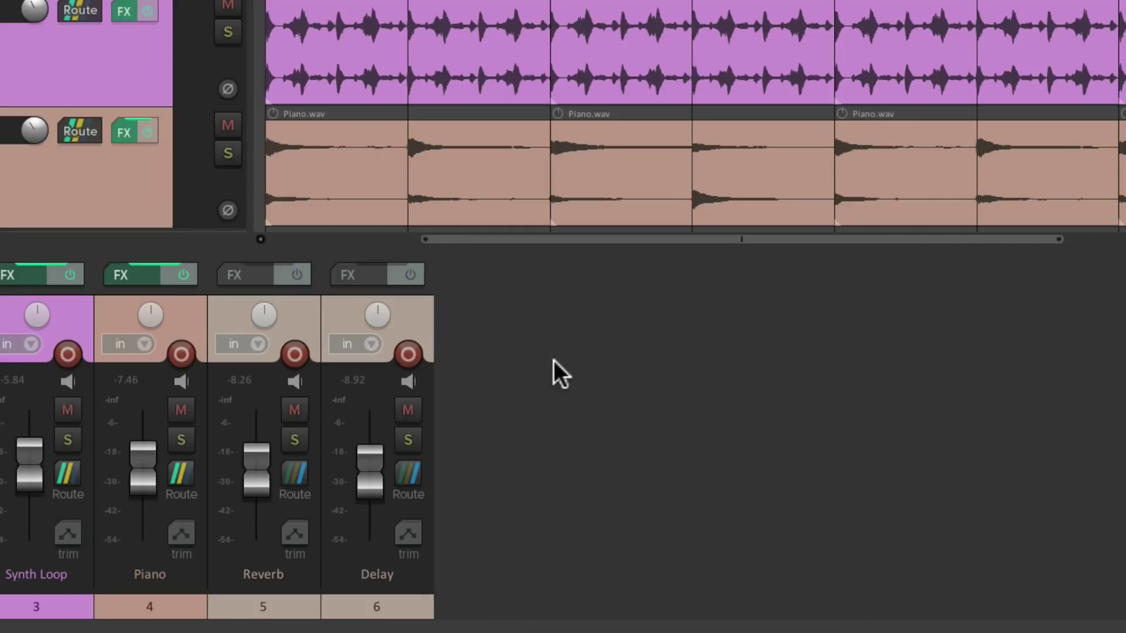
right_click(546, 302)
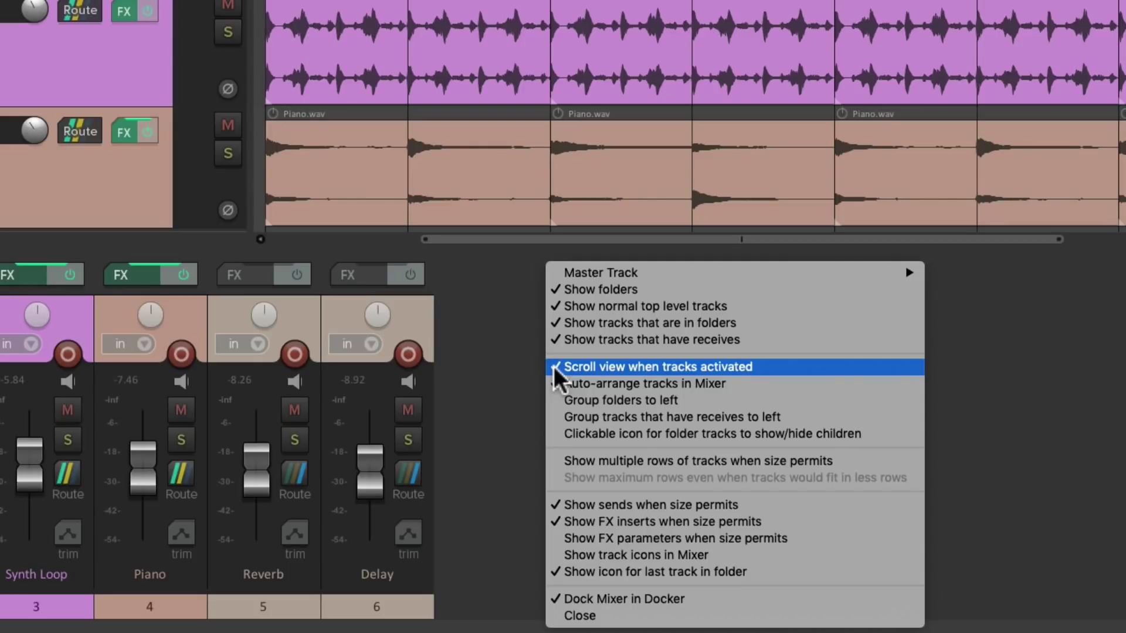
left_click(467, 321)
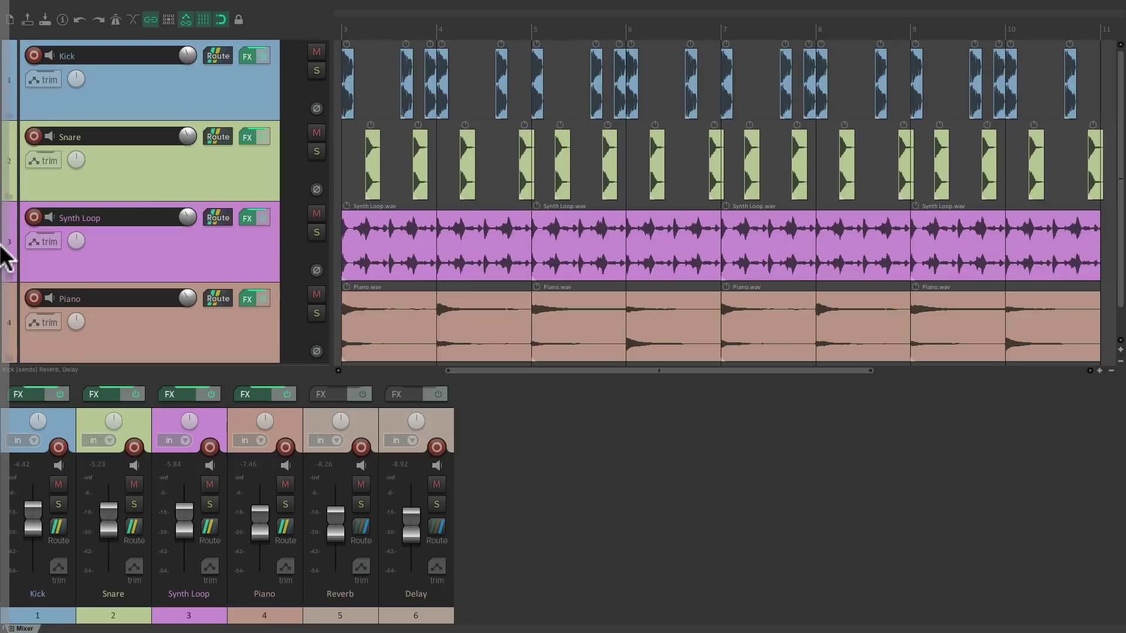
Dock the mixer along the left edge and narrow it to show only the Kick strip.
left_click_drag(5, 258, 5, 253)
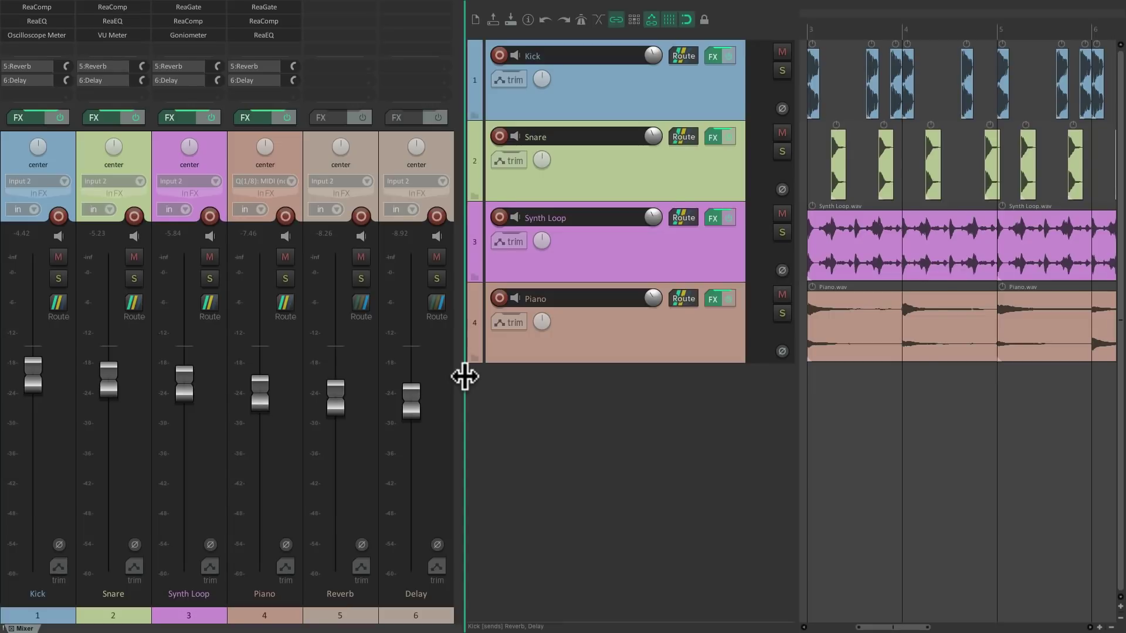
left_click_drag(465, 377, 82, 350)
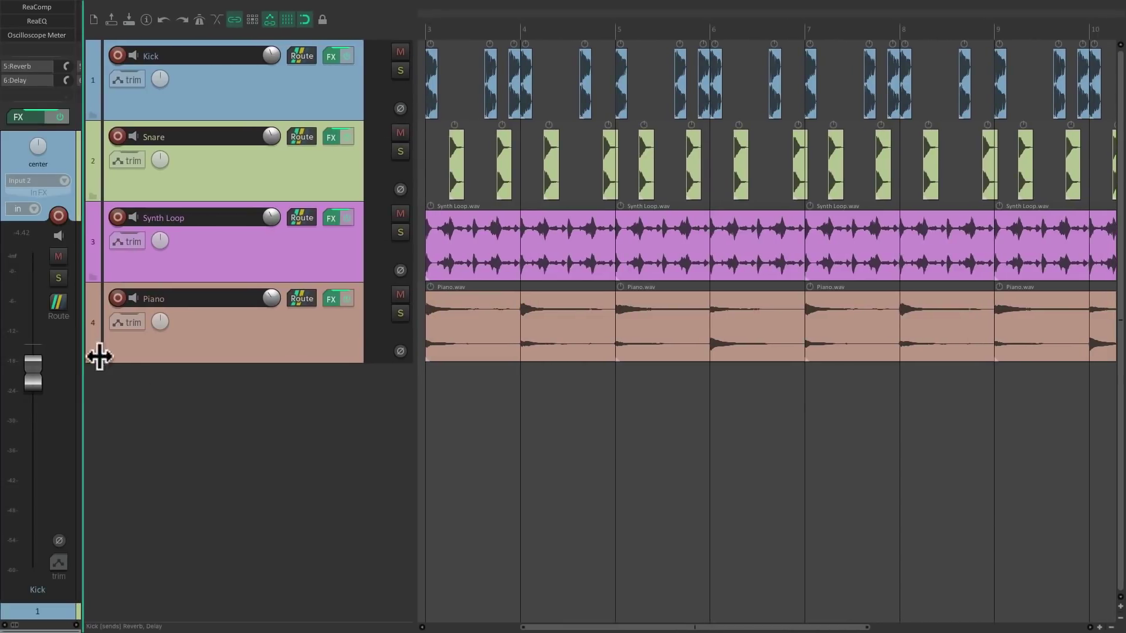
Select Kick, Snare, Synth Loop and Piano in turn, watching the single strip follow.
left_click(308, 85)
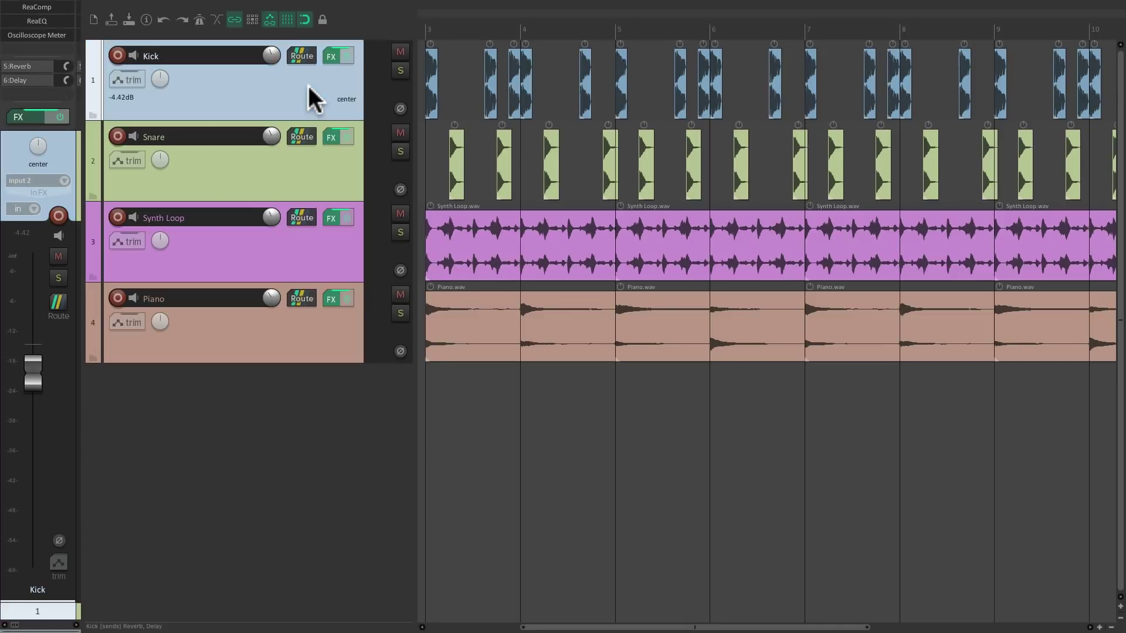
left_click(315, 168)
left_click(296, 253)
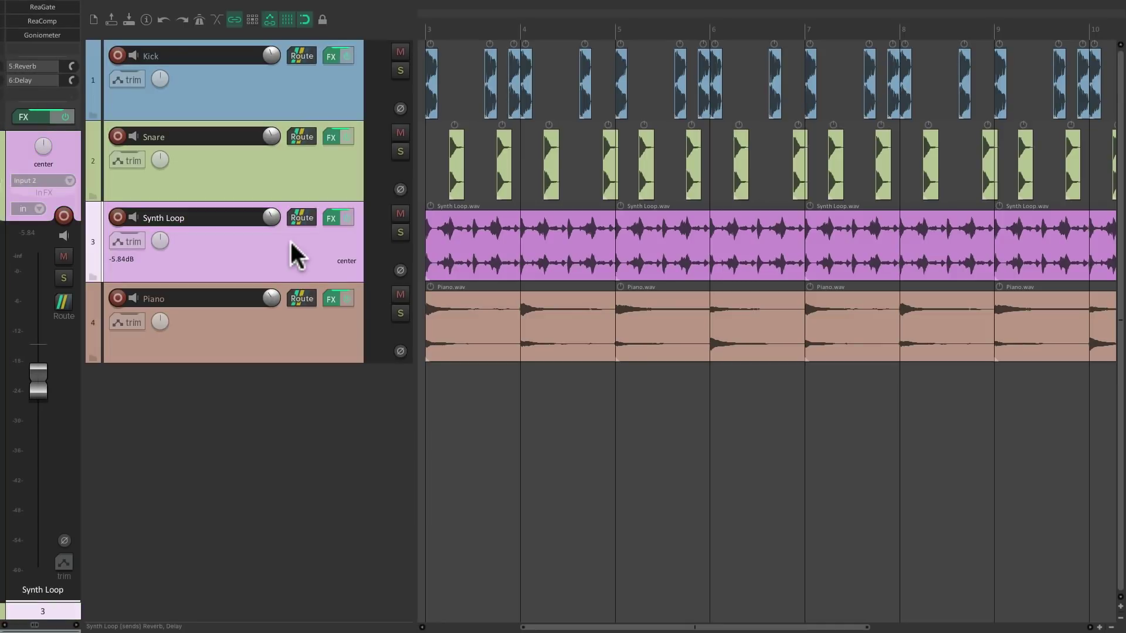
left_click(272, 323)
left_click(258, 179)
left_click(252, 94)
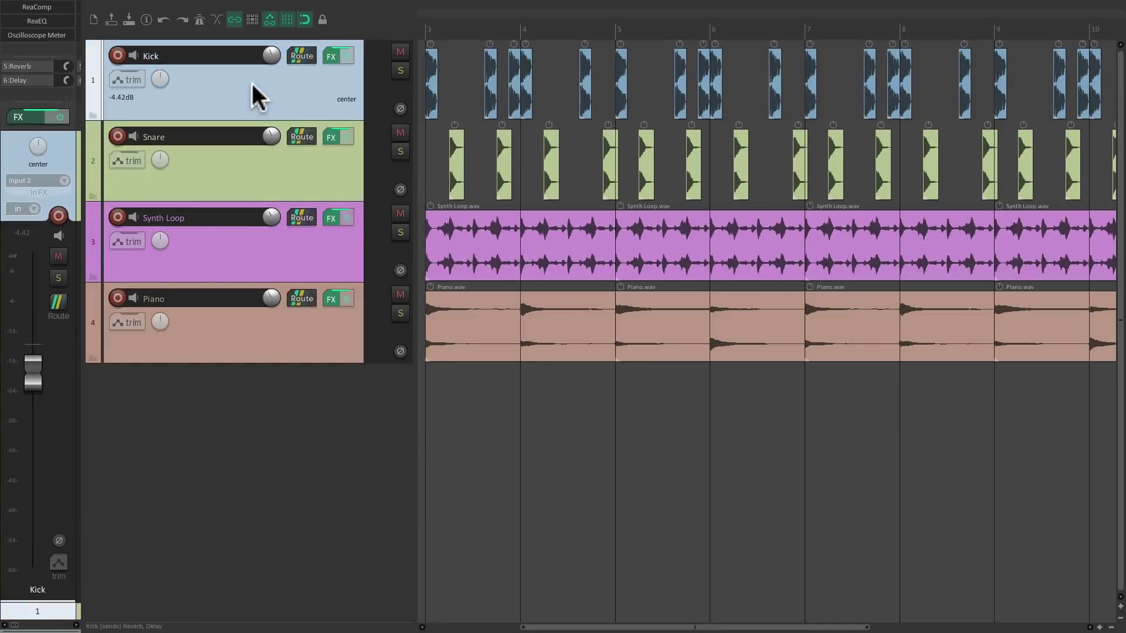
Narrow the mixer panel slightly, then cycle through all four tracks again, ending on Piano.
left_click_drag(82, 176, 74, 178)
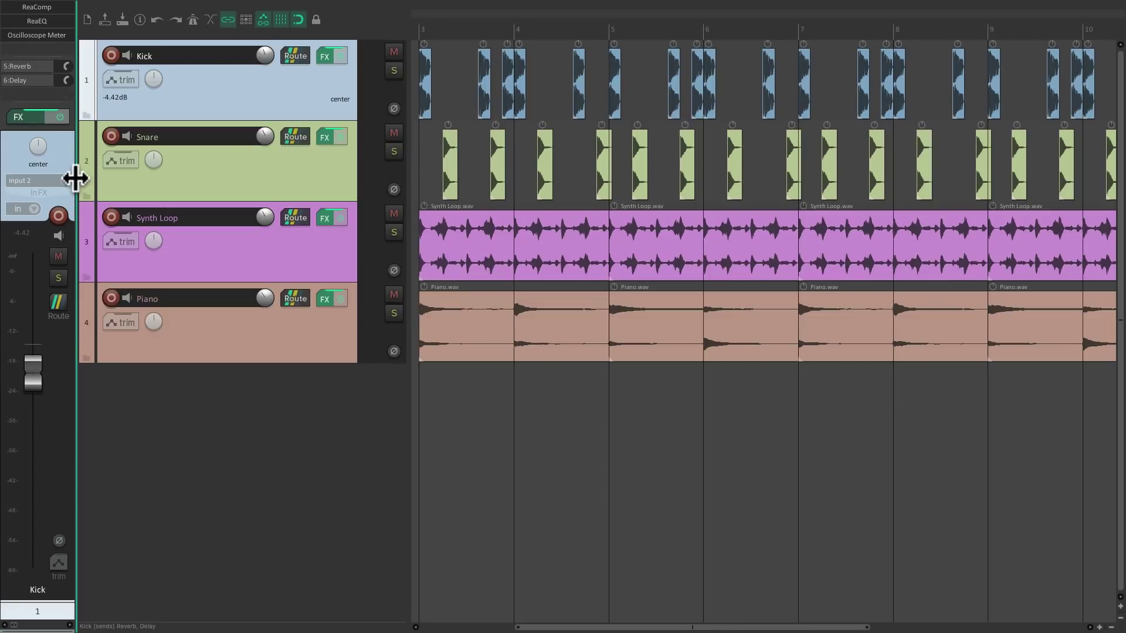
left_click(180, 185)
left_click(205, 269)
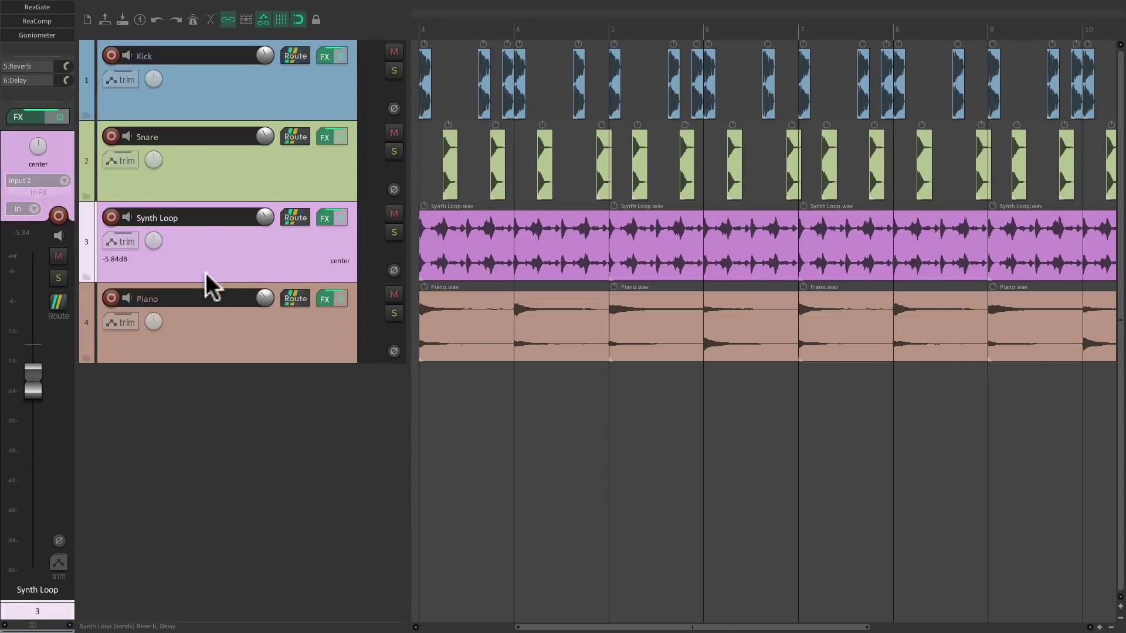
left_click(217, 342)
left_click(216, 251)
left_click(212, 173)
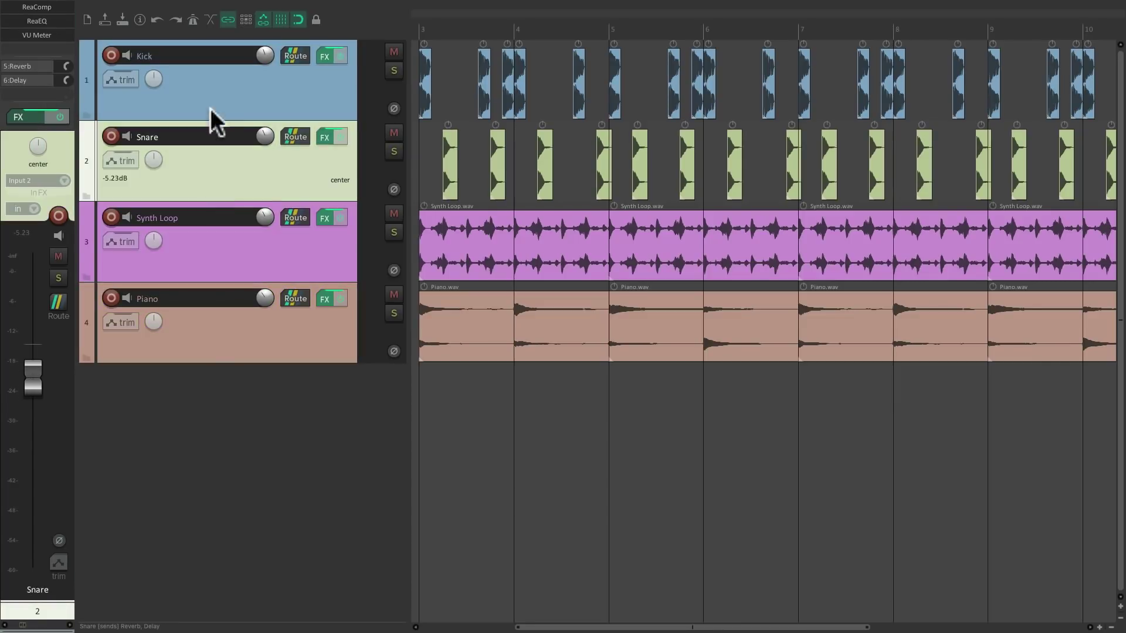
left_click(210, 105)
left_click(226, 160)
left_click(242, 265)
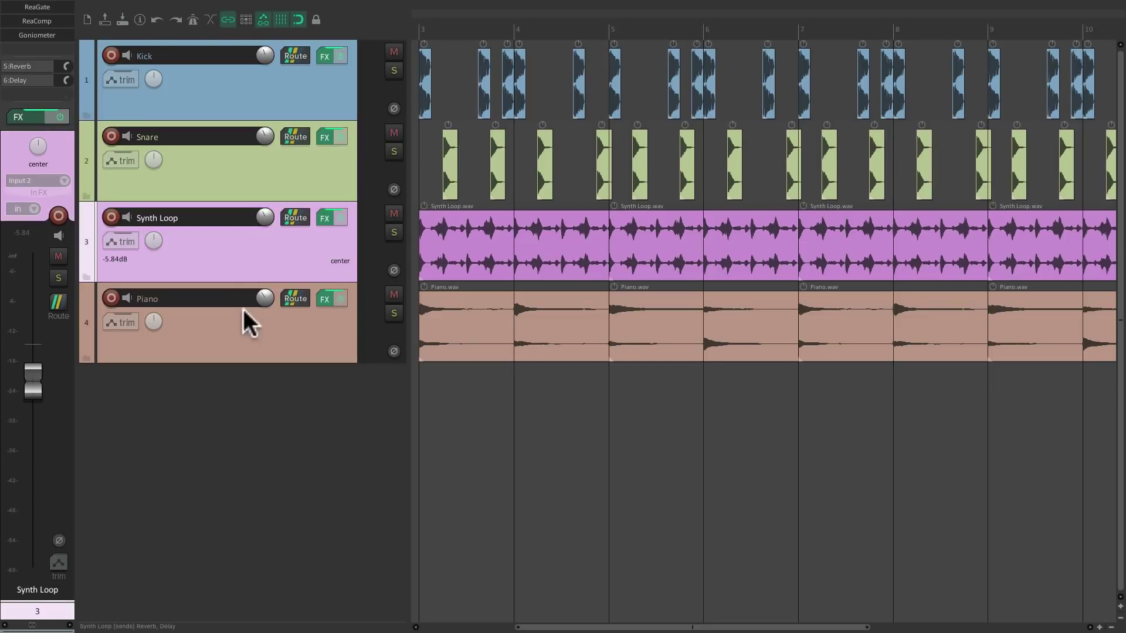
left_click(242, 323)
left_click(272, 85)
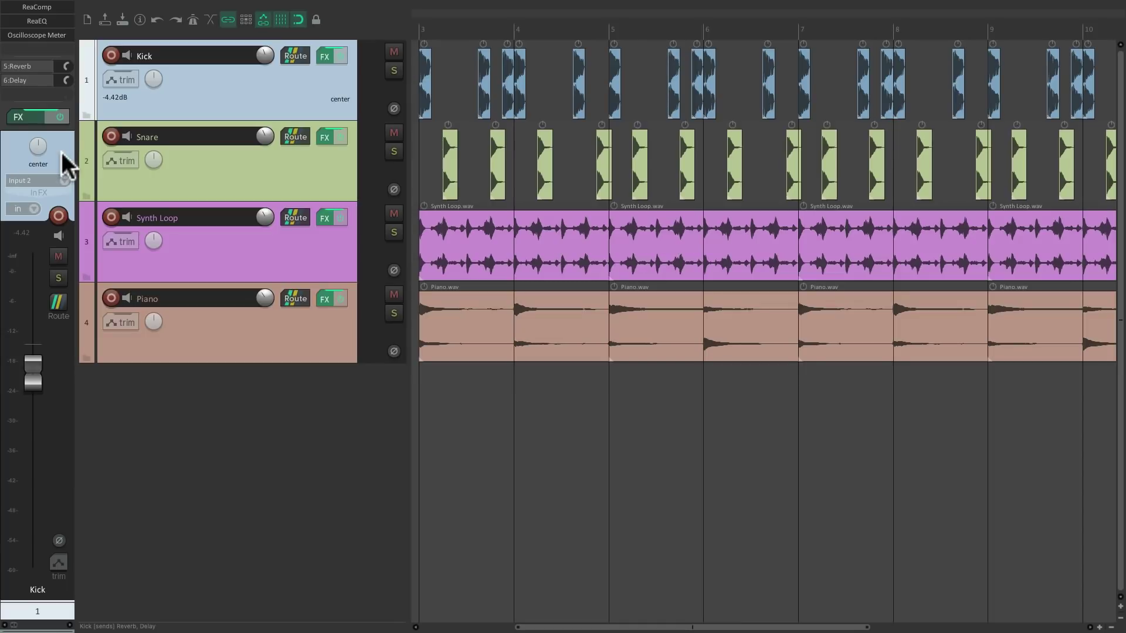
left_click(214, 173)
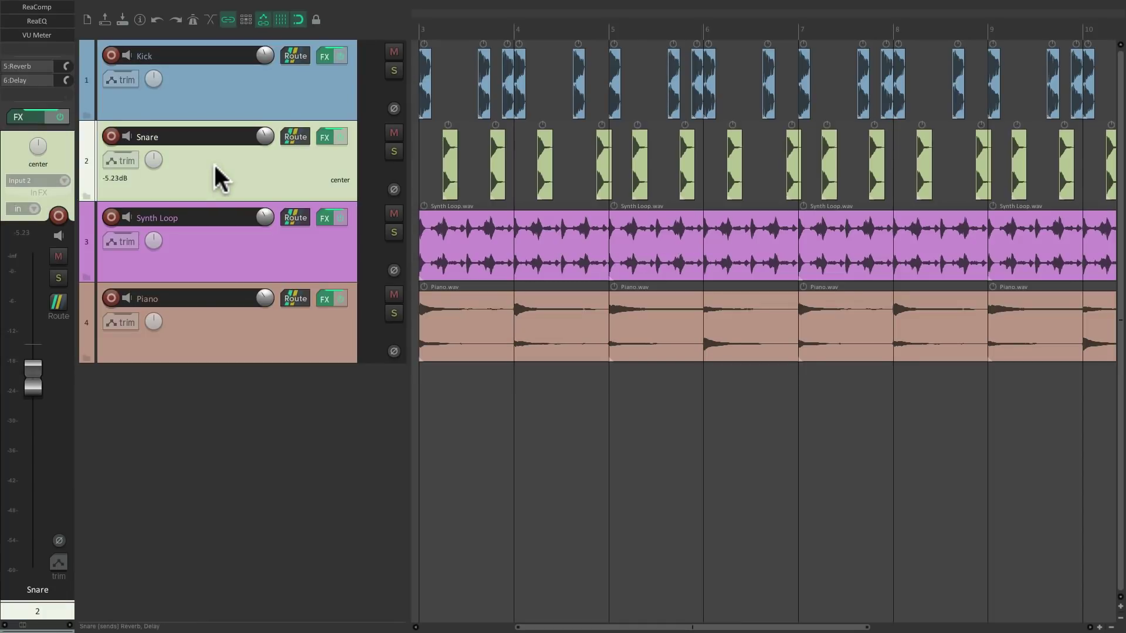
left_click(191, 247)
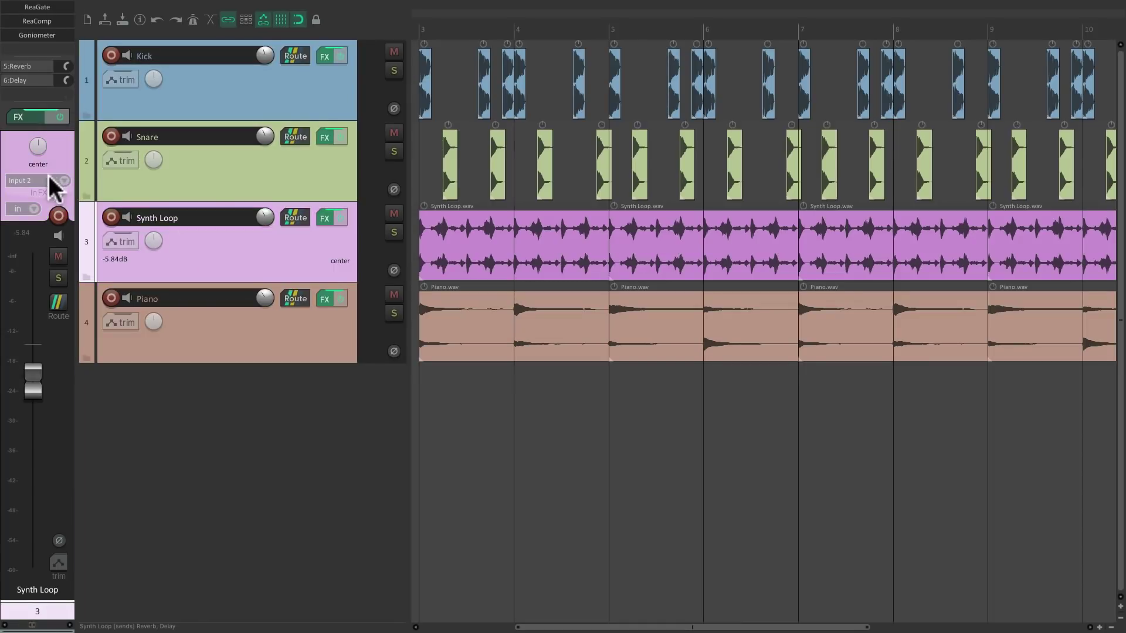
left_click(214, 333)
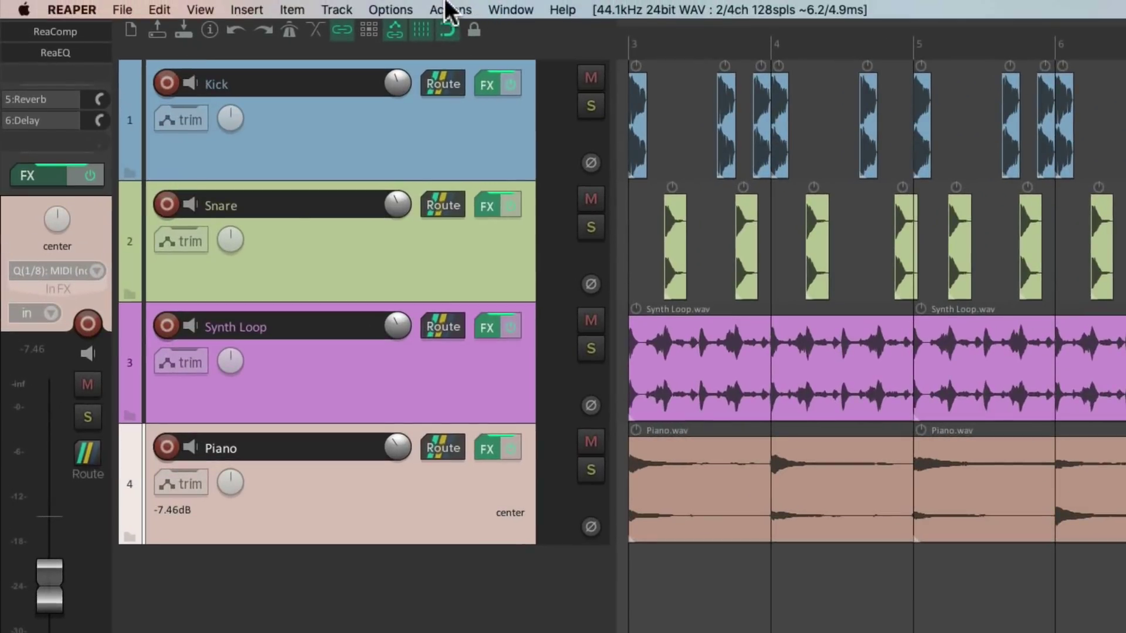
left_click(268, 6)
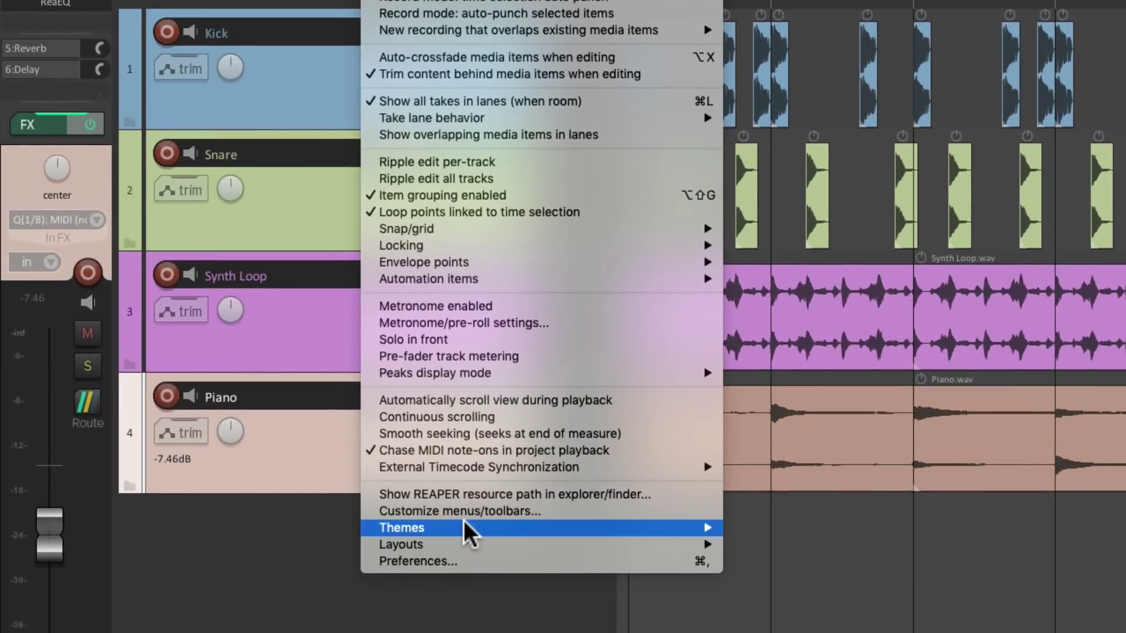
mouse_move(469, 579)
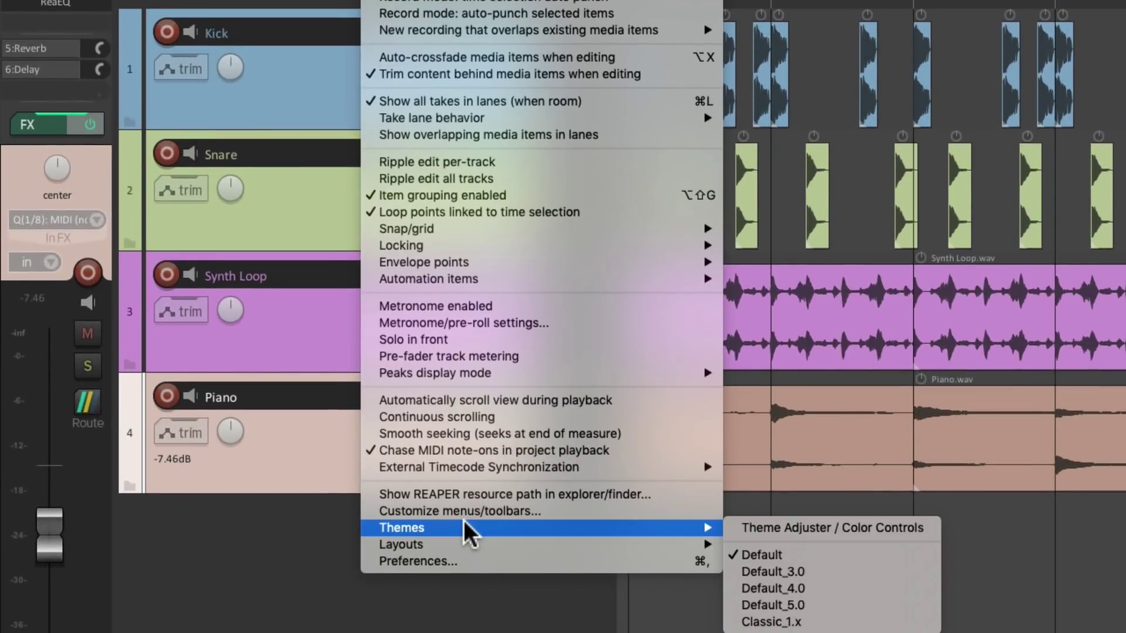
left_click(729, 528)
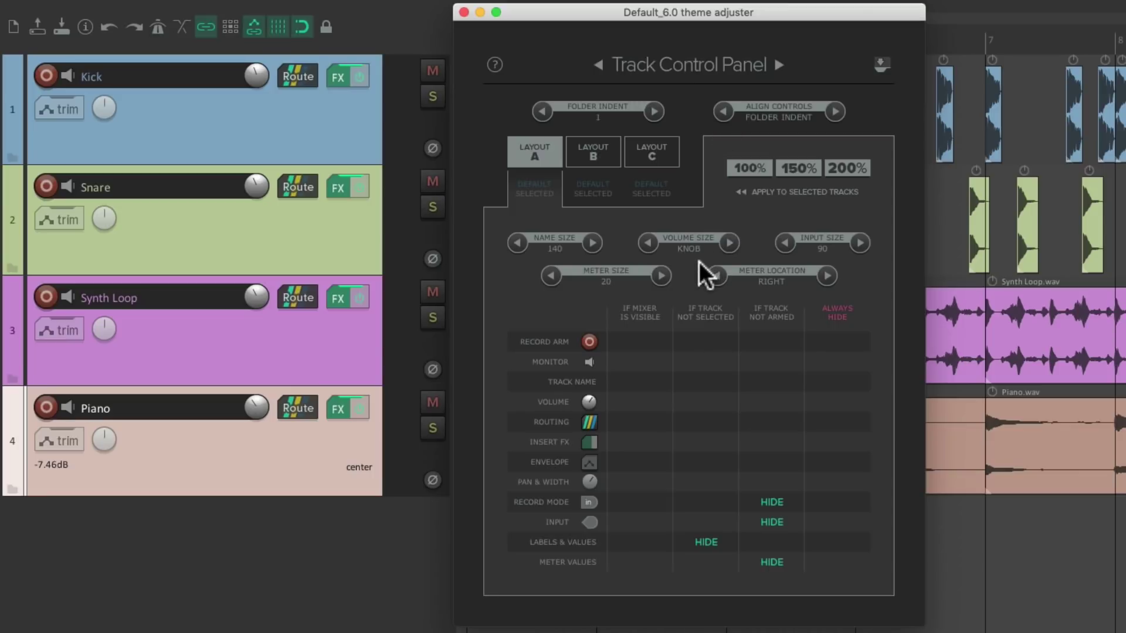
left_click(729, 246)
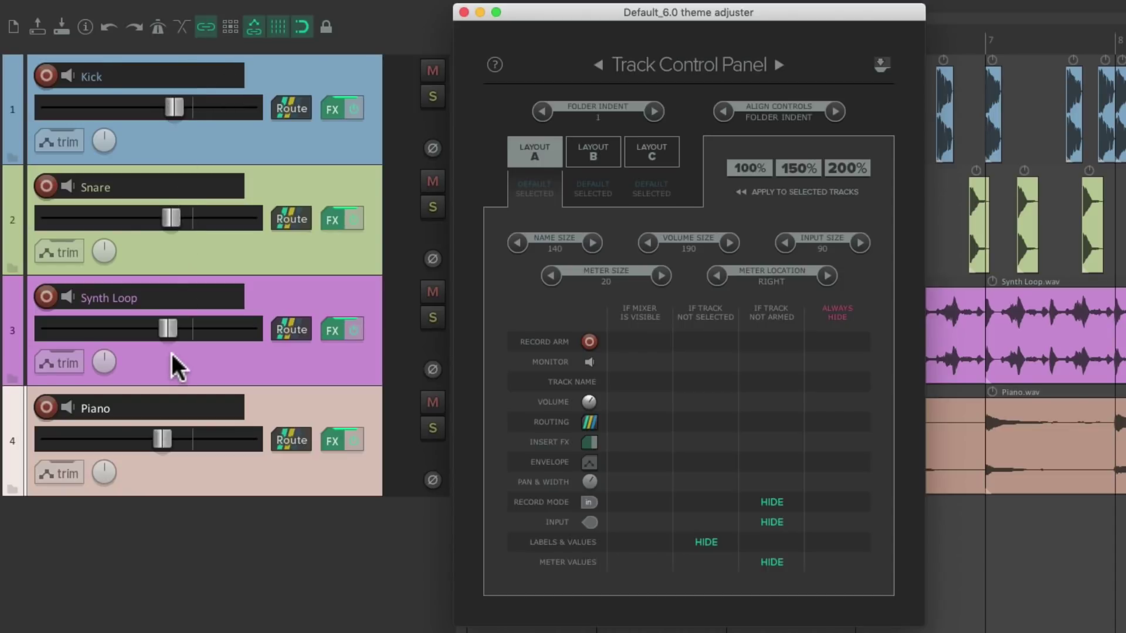
left_click(652, 247)
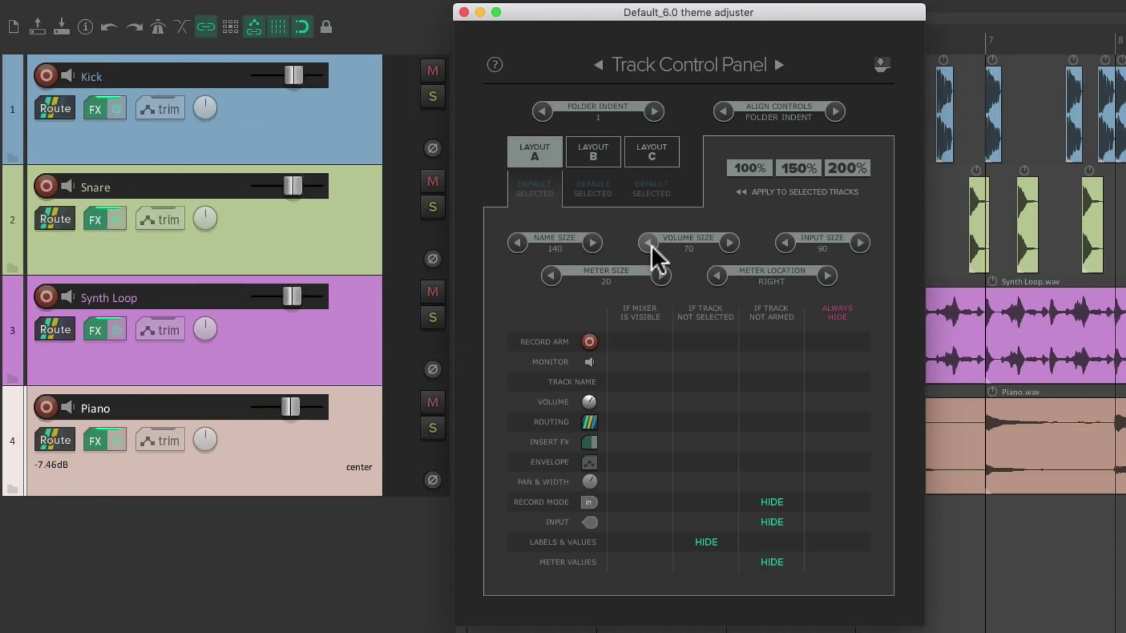
left_click(464, 13)
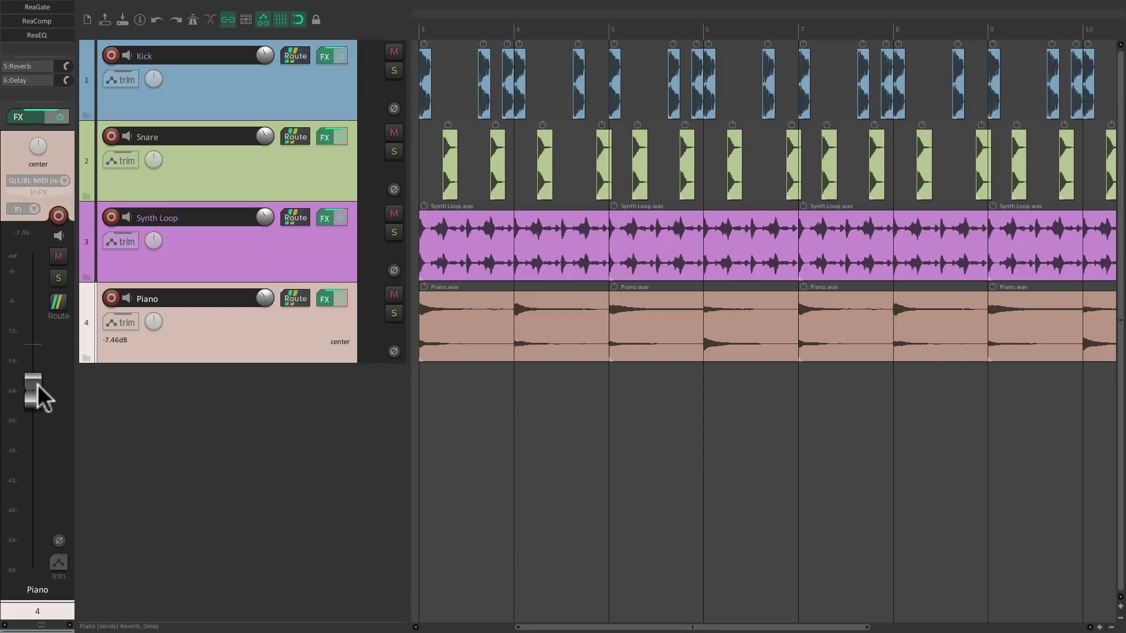
Mute Piano, Synth Loop and Snare, then lower Kick to -4.92 dB during playback.
mouse_move(393, 295)
left_mouse_down()
mouse_move(403, 238)
mouse_move(395, 135)
left_mouse_up()
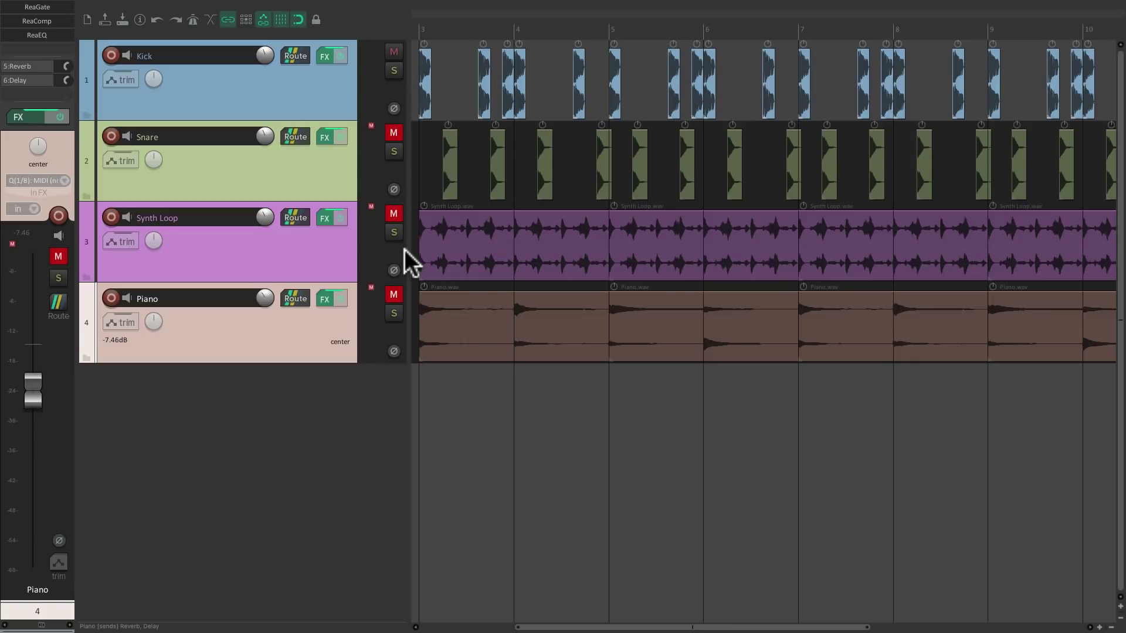
left_click(311, 96)
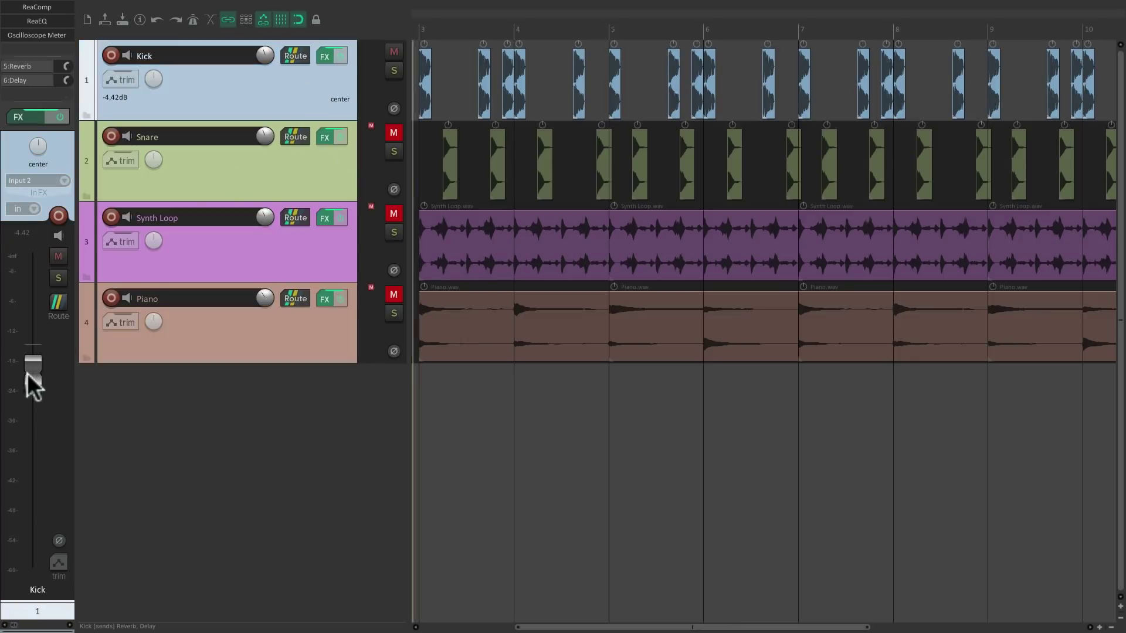
key("space")
left_click_drag(34, 384, 37, 390)
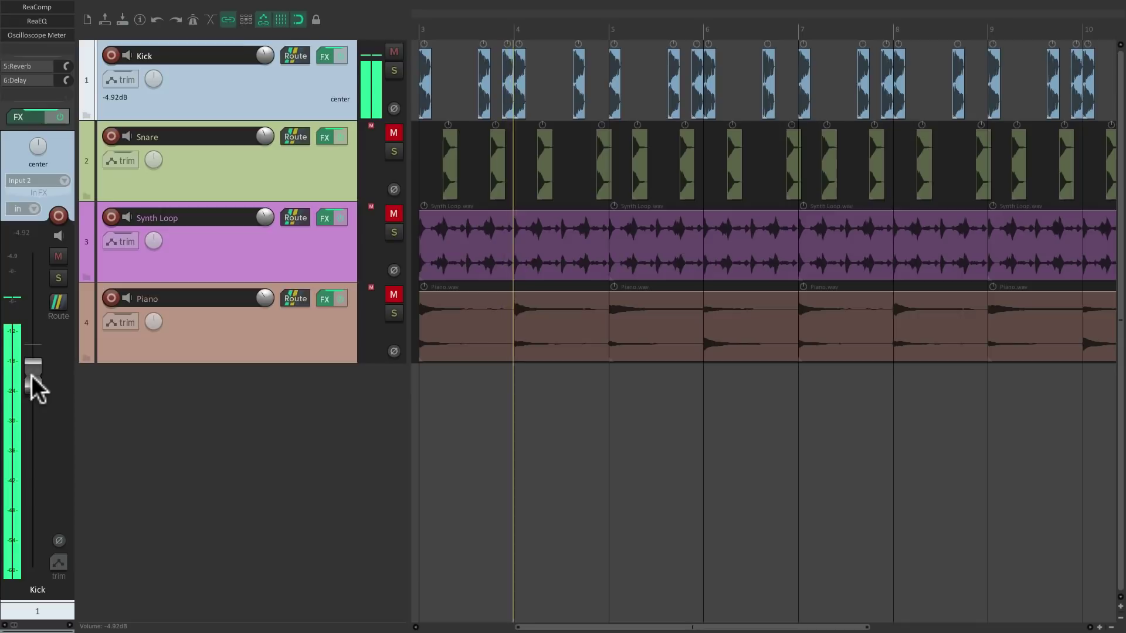
key("space")
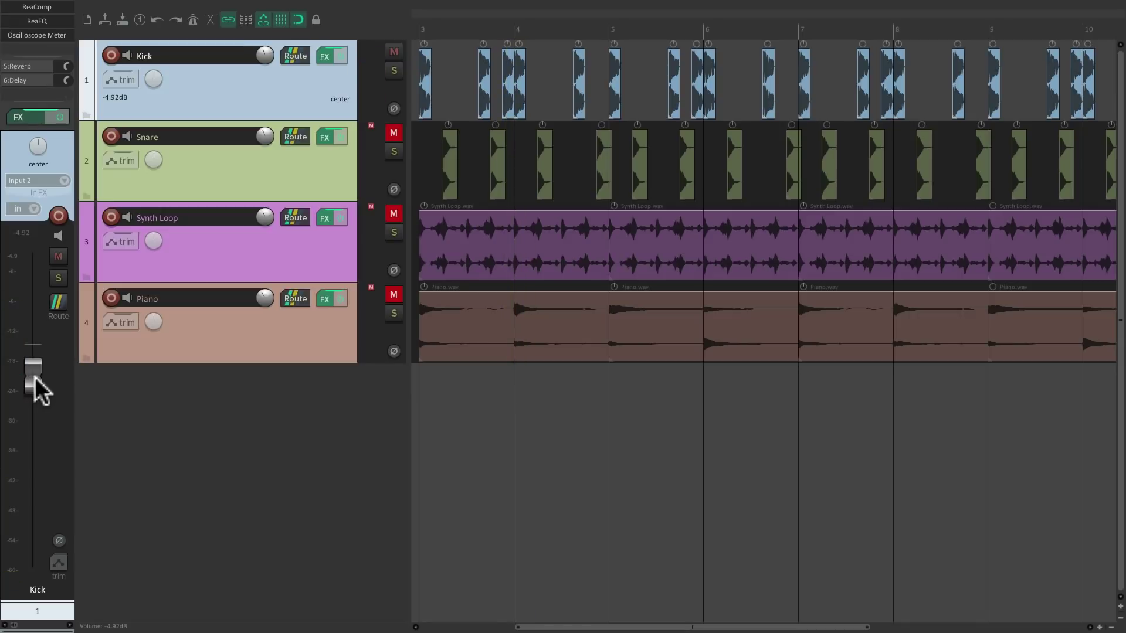
Unmute Snare and Synth Loop, lowering Snare slightly and Synth Loop to -6.15 dB.
left_click(313, 162)
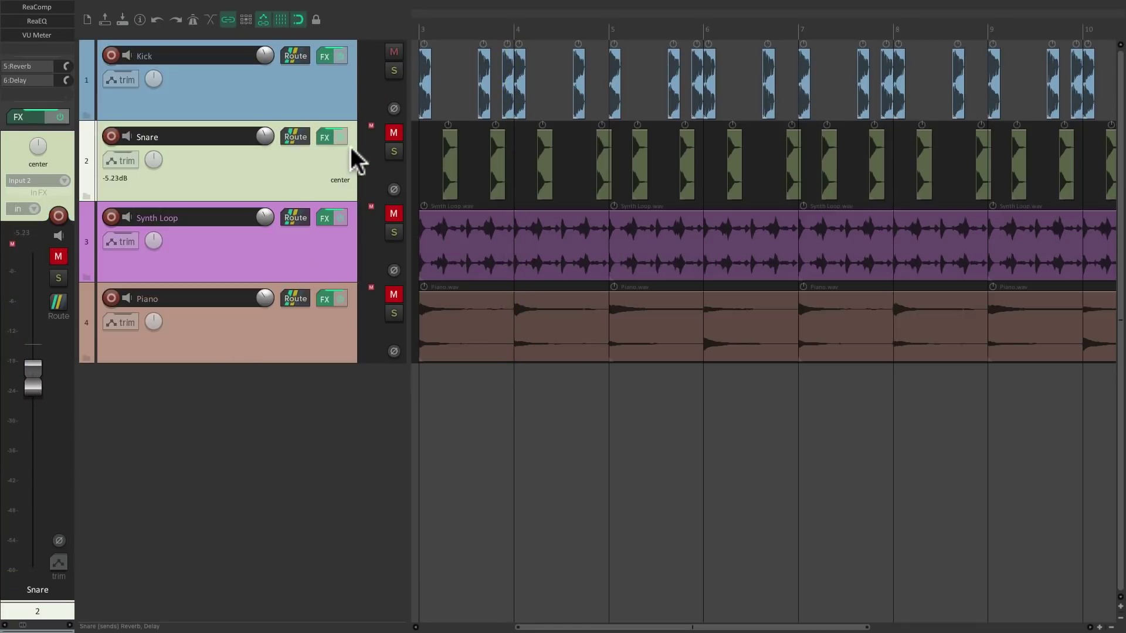
left_click(391, 135)
key("space")
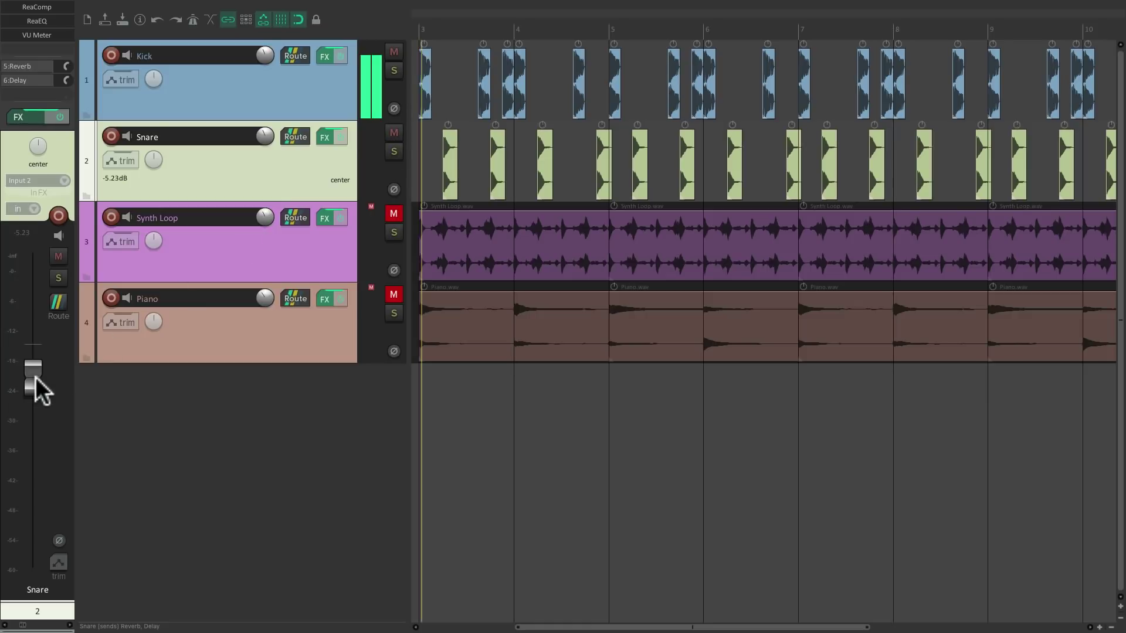
left_click_drag(37, 378, 36, 379)
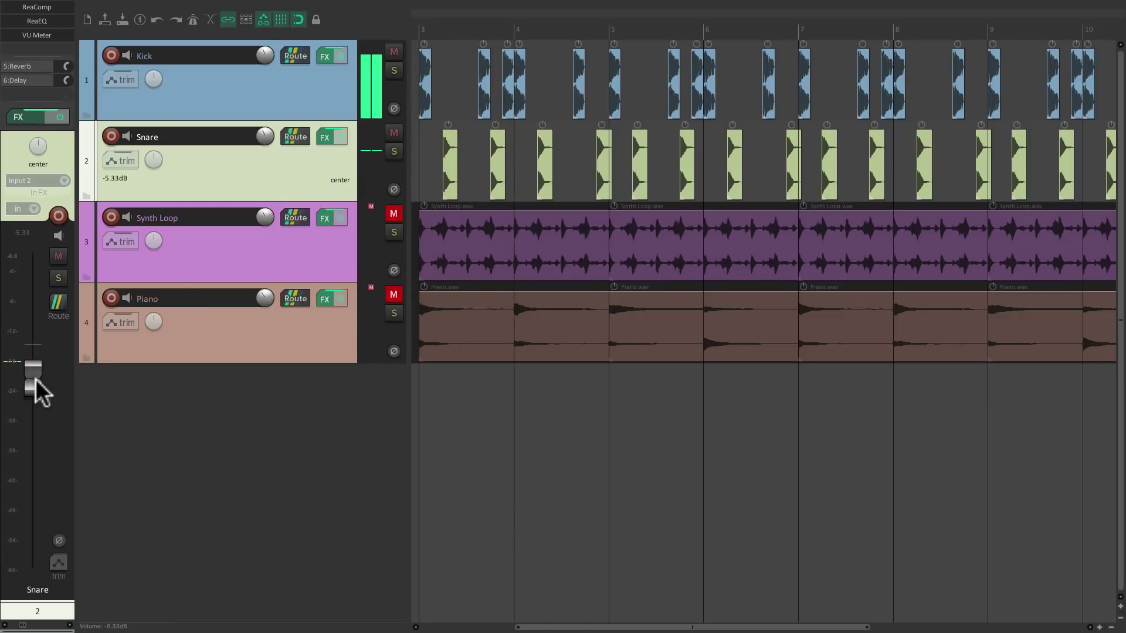
left_click(322, 249)
left_click(394, 215)
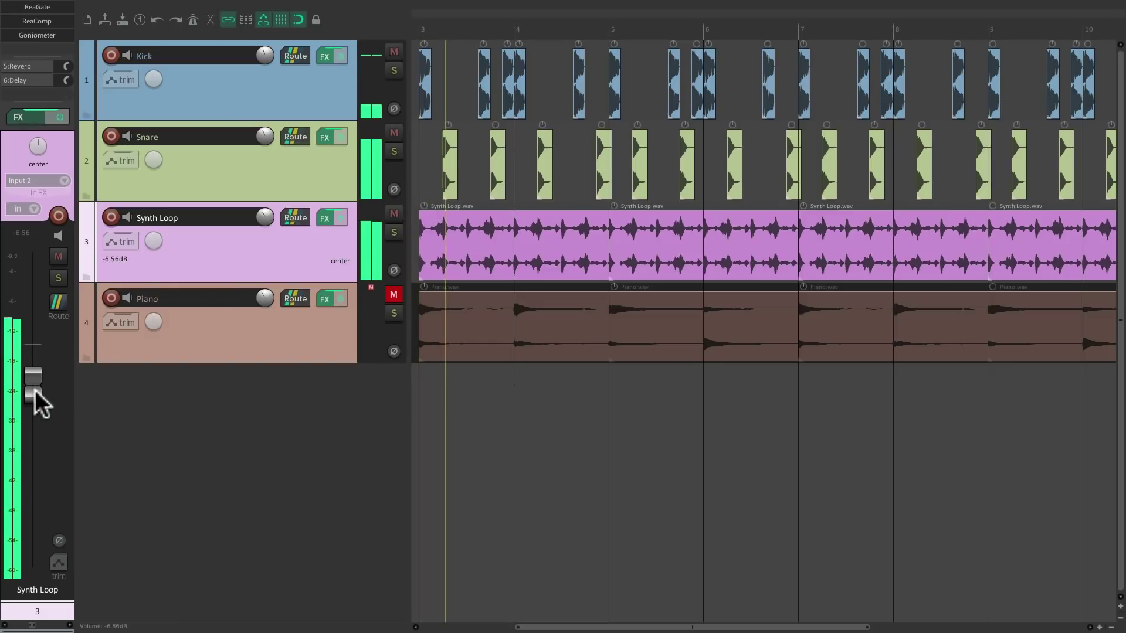
left_click_drag(36, 399, 37, 401)
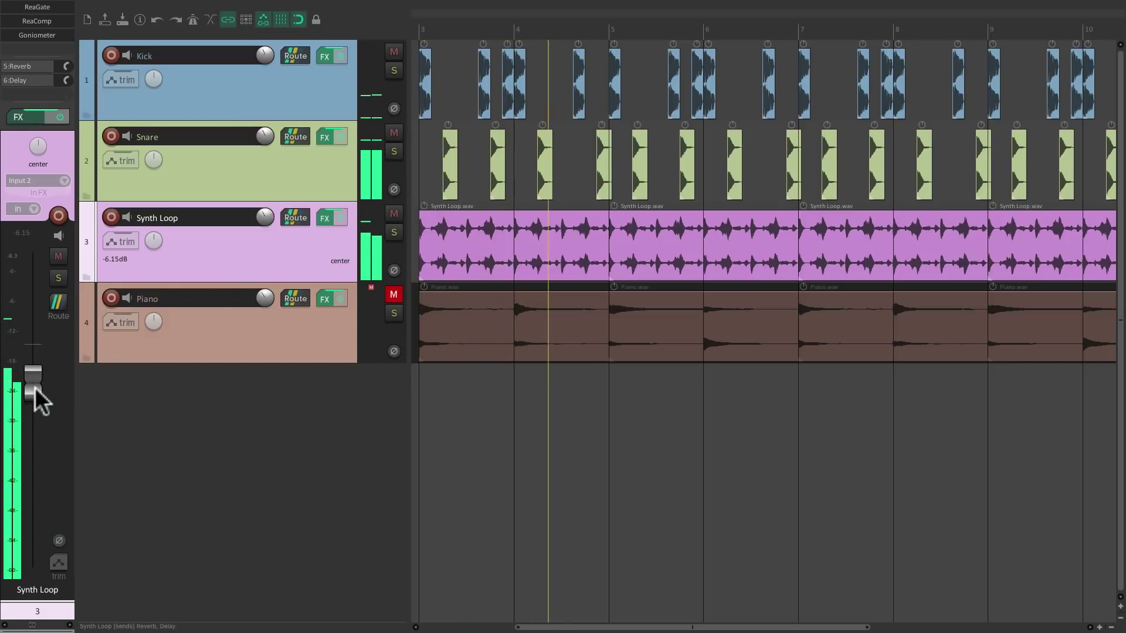
key("space")
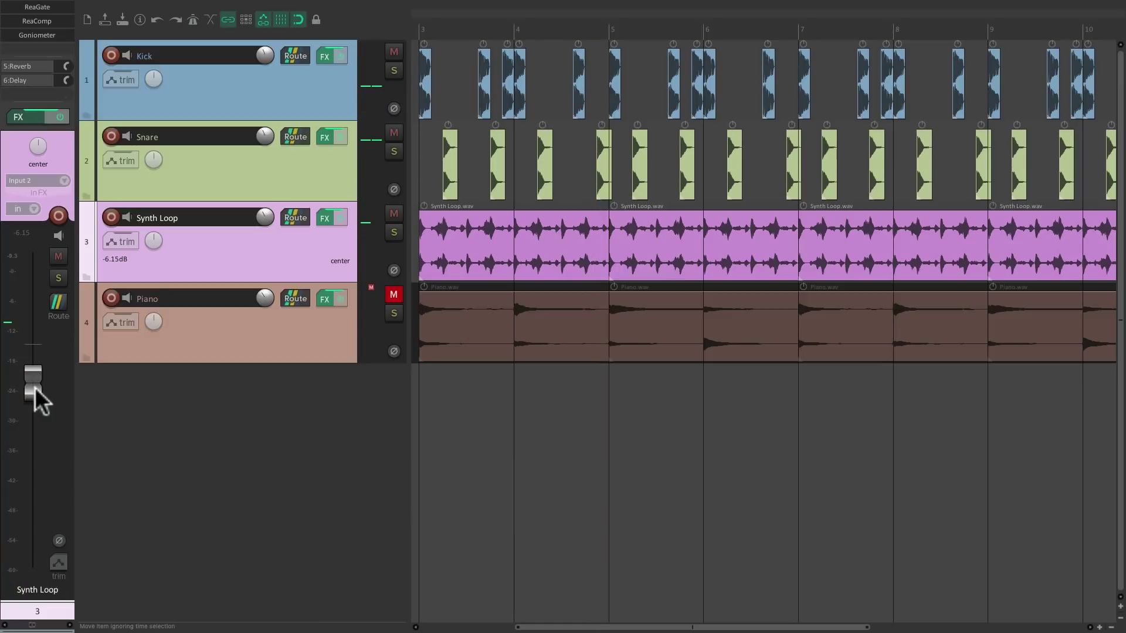
Unmute Piano and lower its volume slightly, then step through Kick, Snare and Synth Loop.
left_click(338, 331)
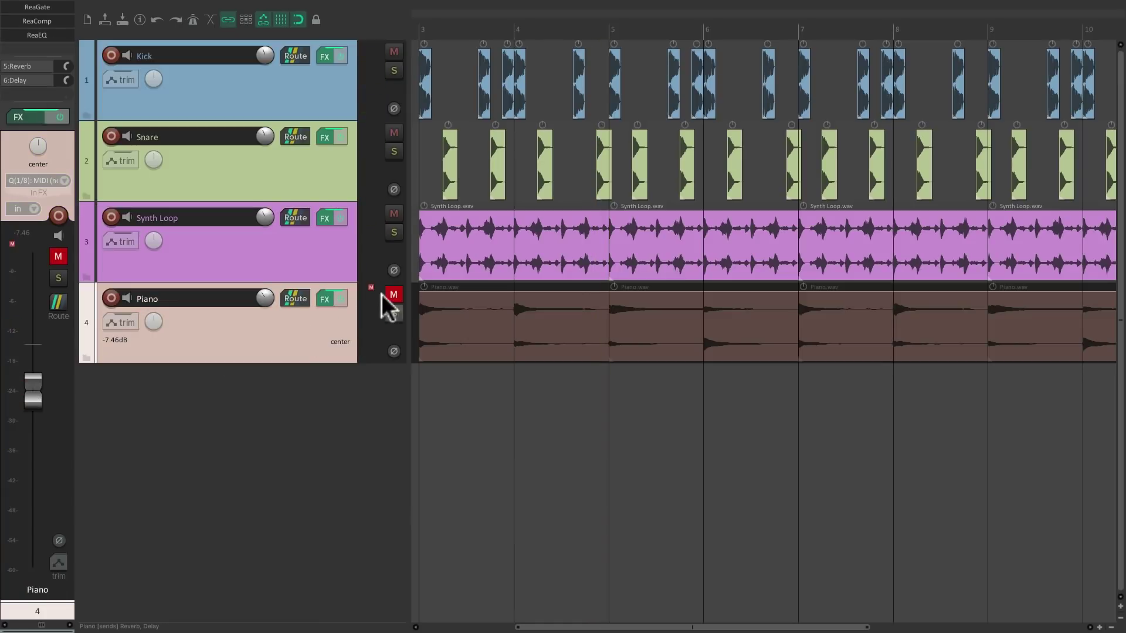
left_click(394, 294)
key("space")
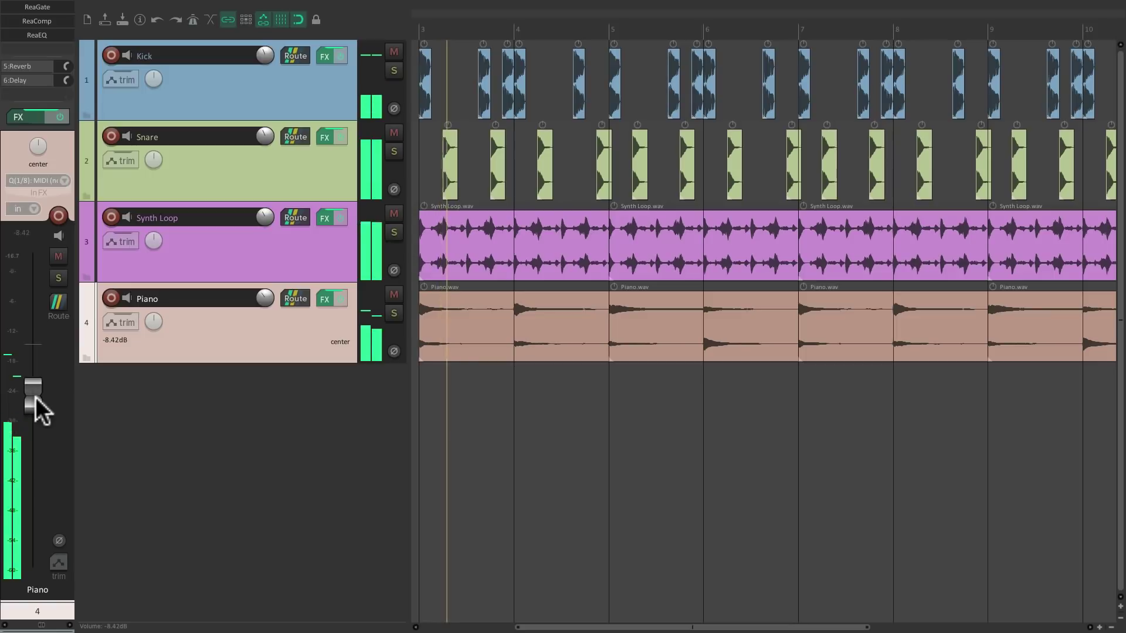
left_click_drag(35, 402, 36, 407)
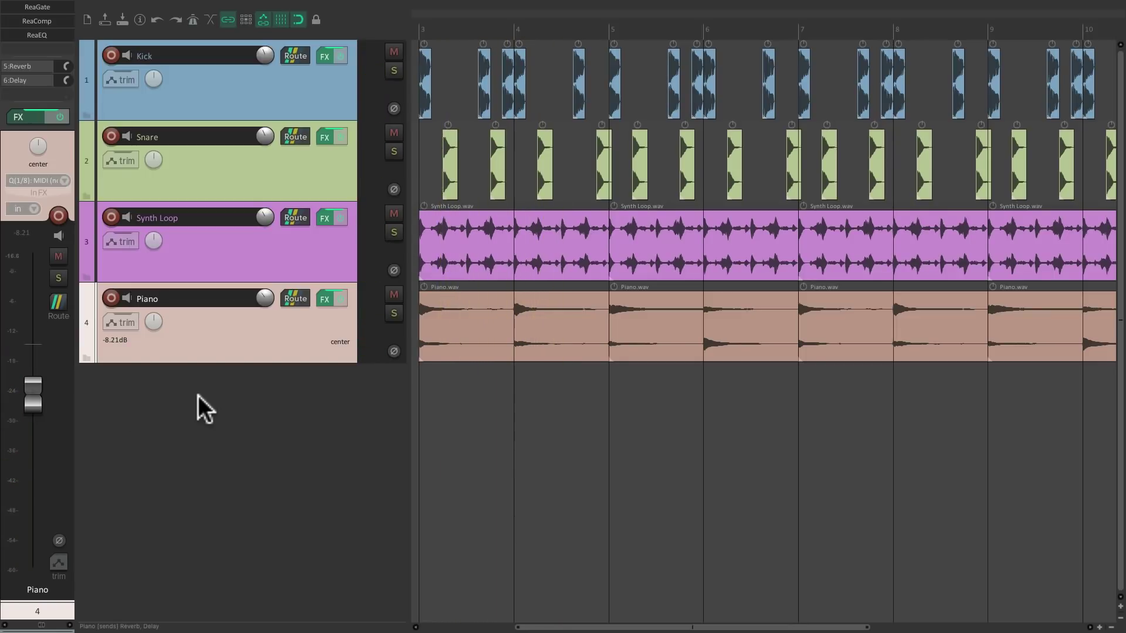
left_click(276, 113)
left_click(304, 175)
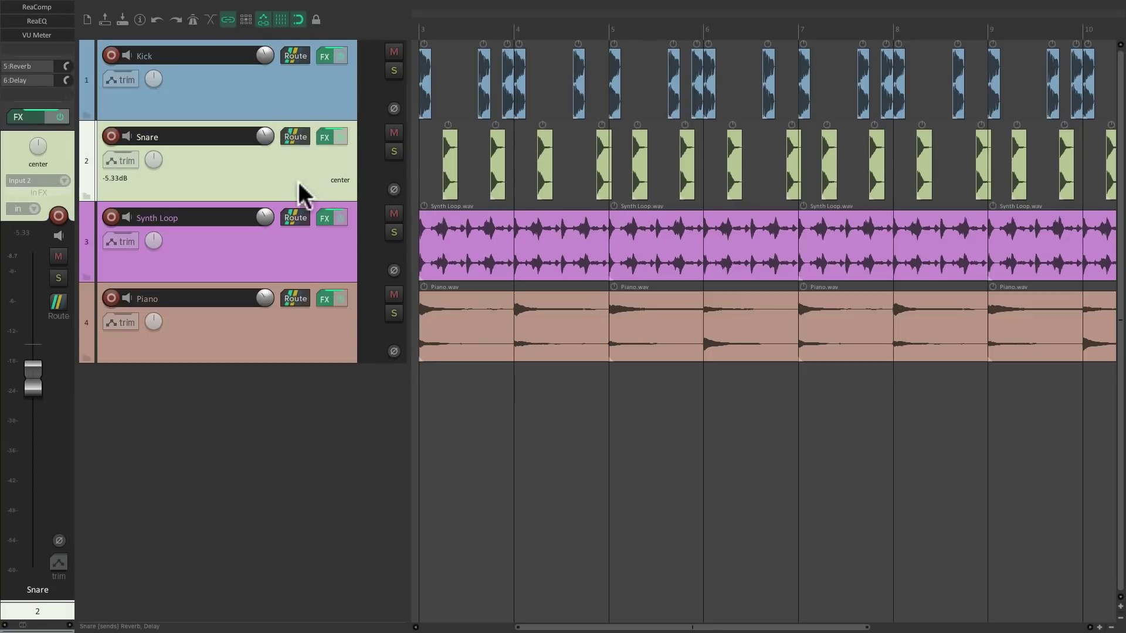
left_click(296, 245)
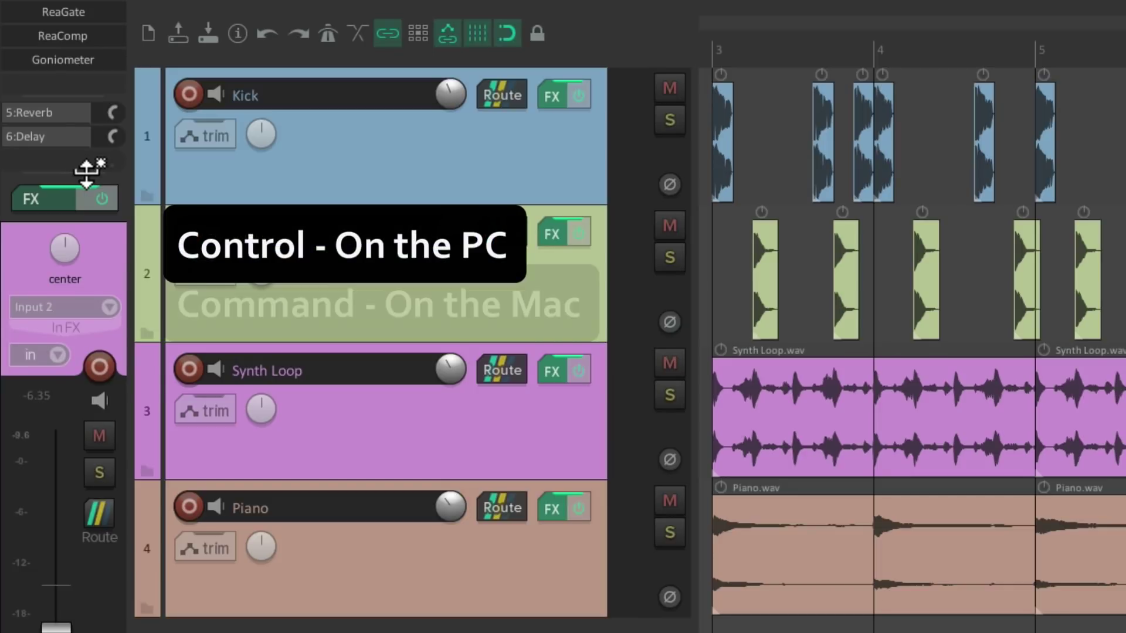
left_click_drag(86, 170, 76, 12)
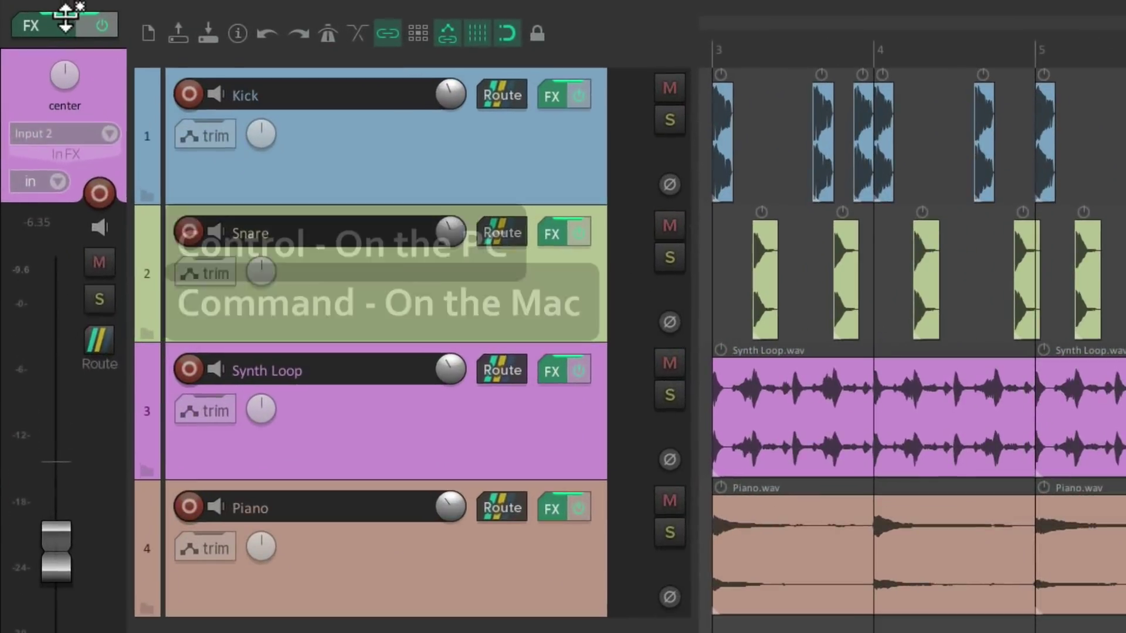
left_click_drag(39, 9, 57, 150)
left_click_drag(97, 254, 93, 173)
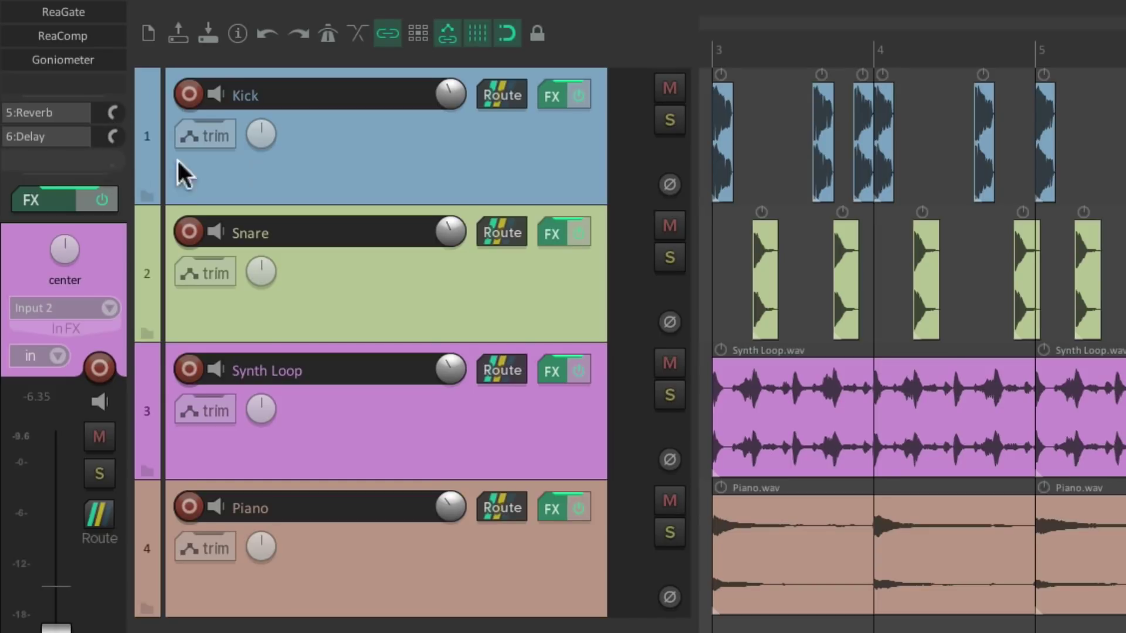
Embed Kick's Oscilloscope Meter in its mixer strip, enlarge it, and play back to check it.
left_click(373, 161)
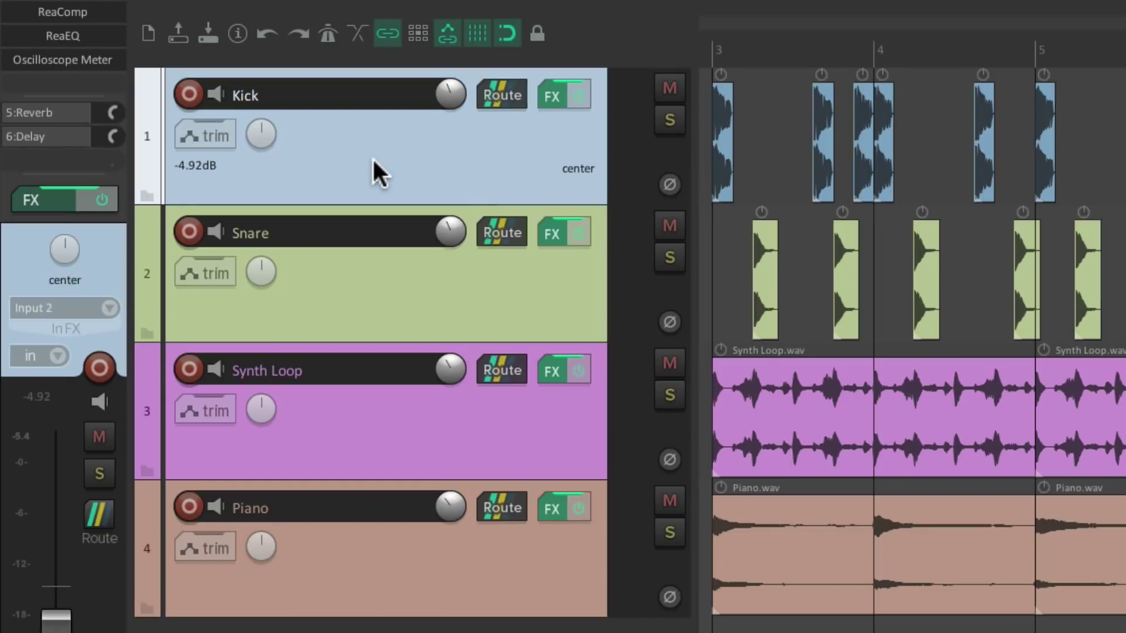
right_click(84, 65)
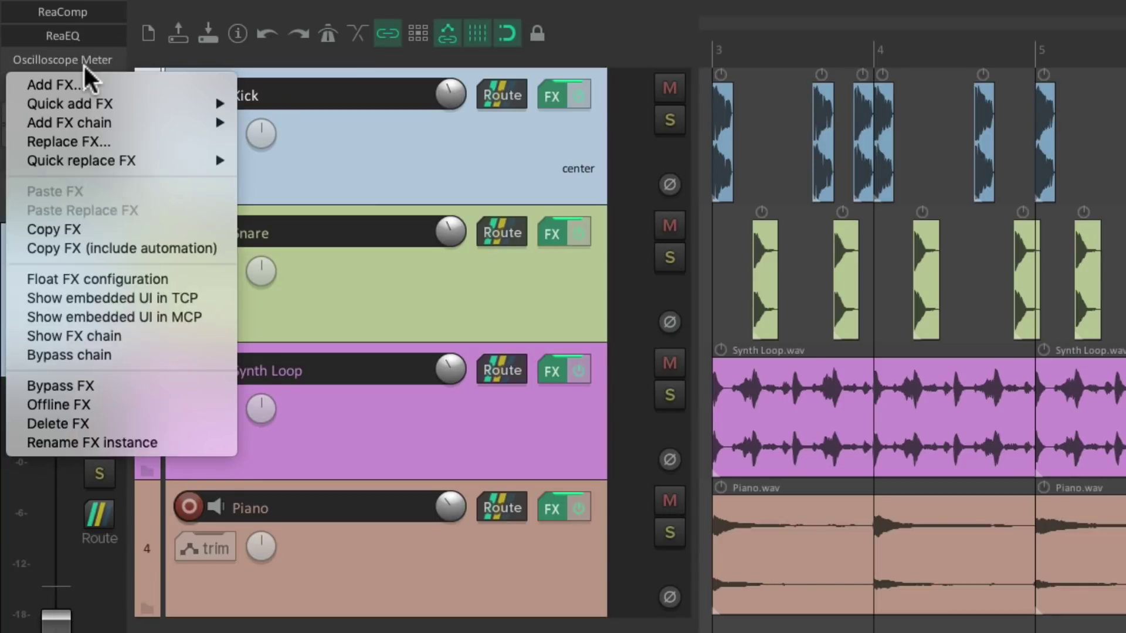
left_click(212, 319)
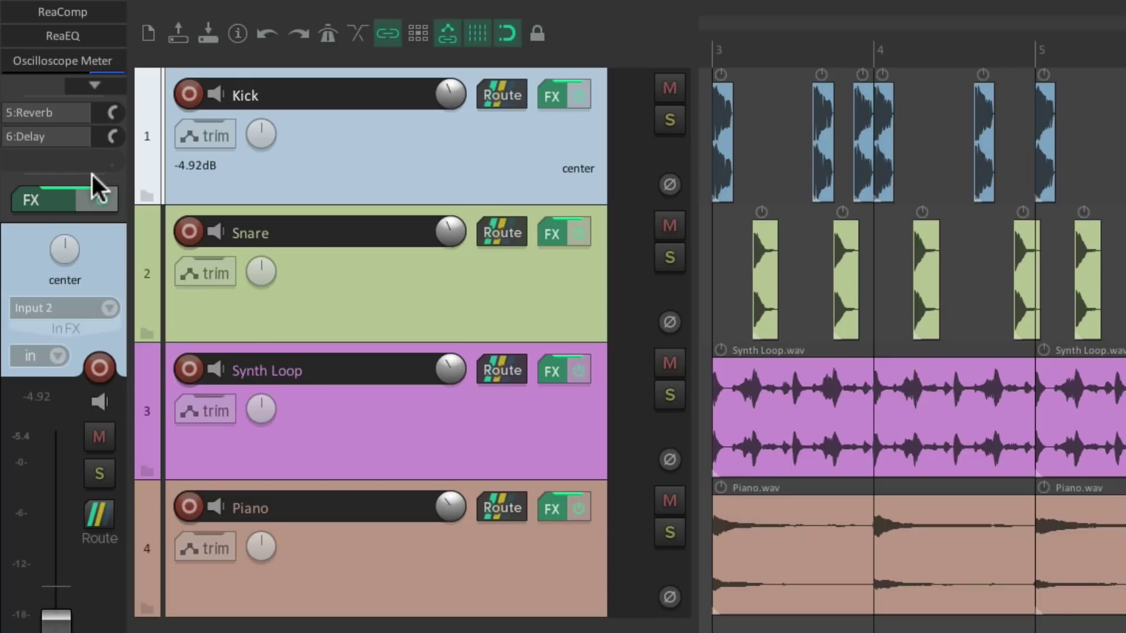
left_click_drag(80, 173, 89, 240)
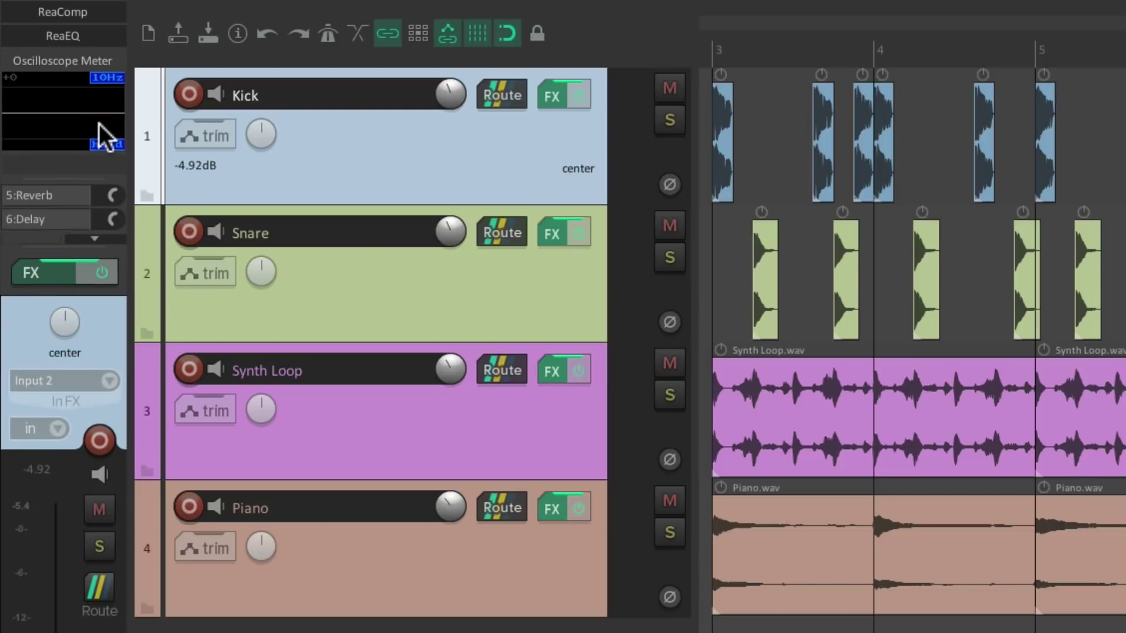
key("space")
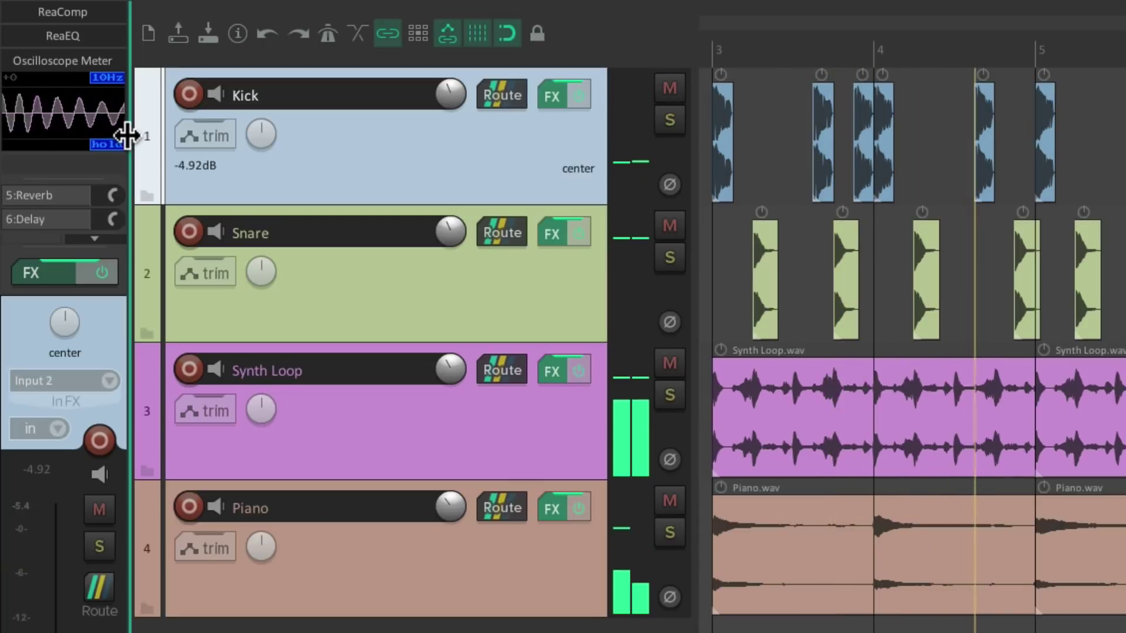
key("space")
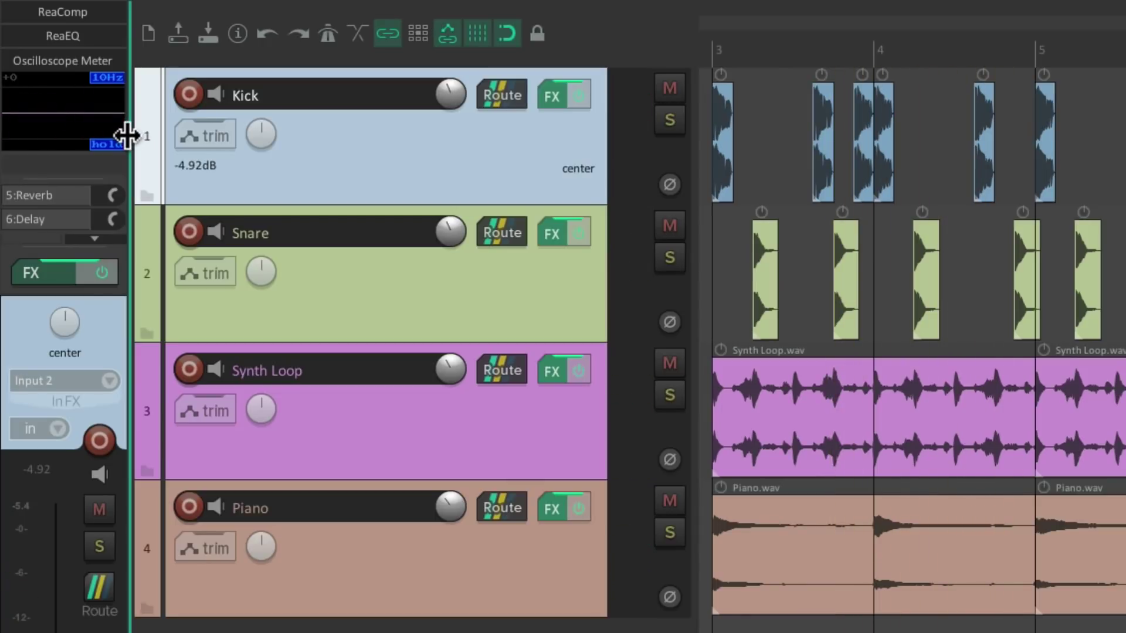
left_click(375, 302)
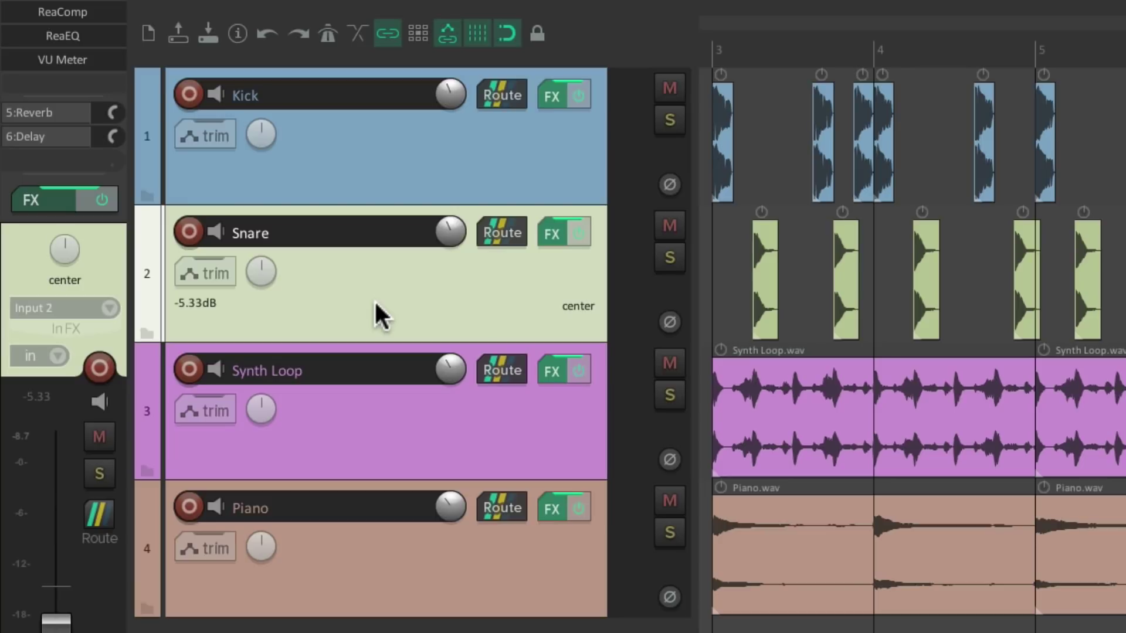
Embed the Snare's VU Meter display in its strip and resize it so the needles show.
right_click(120, 61)
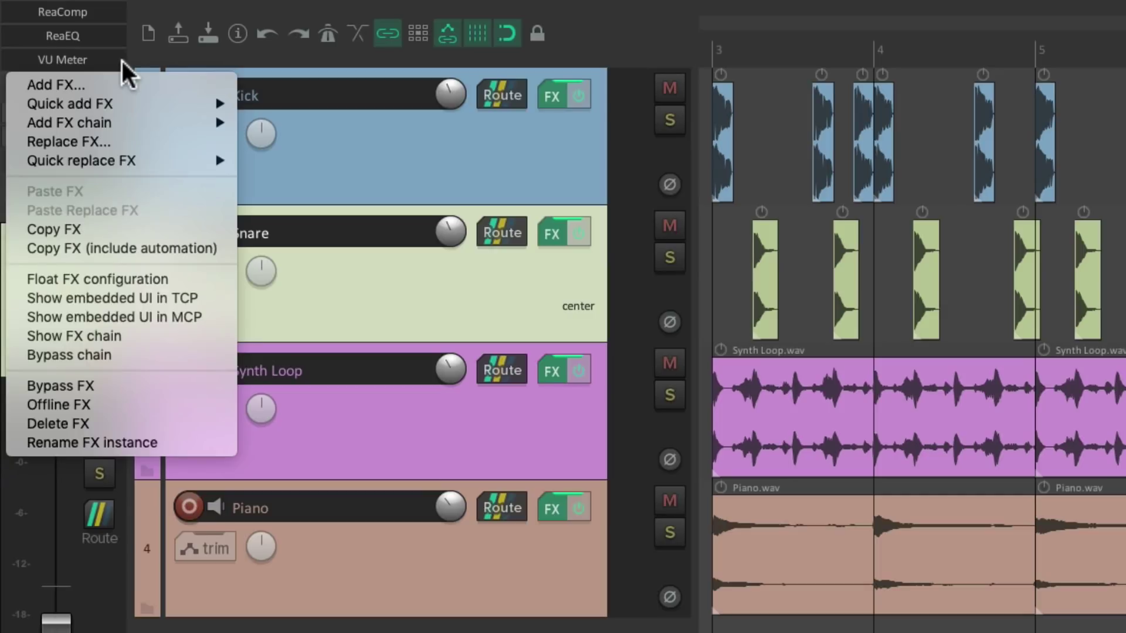
left_click(213, 314)
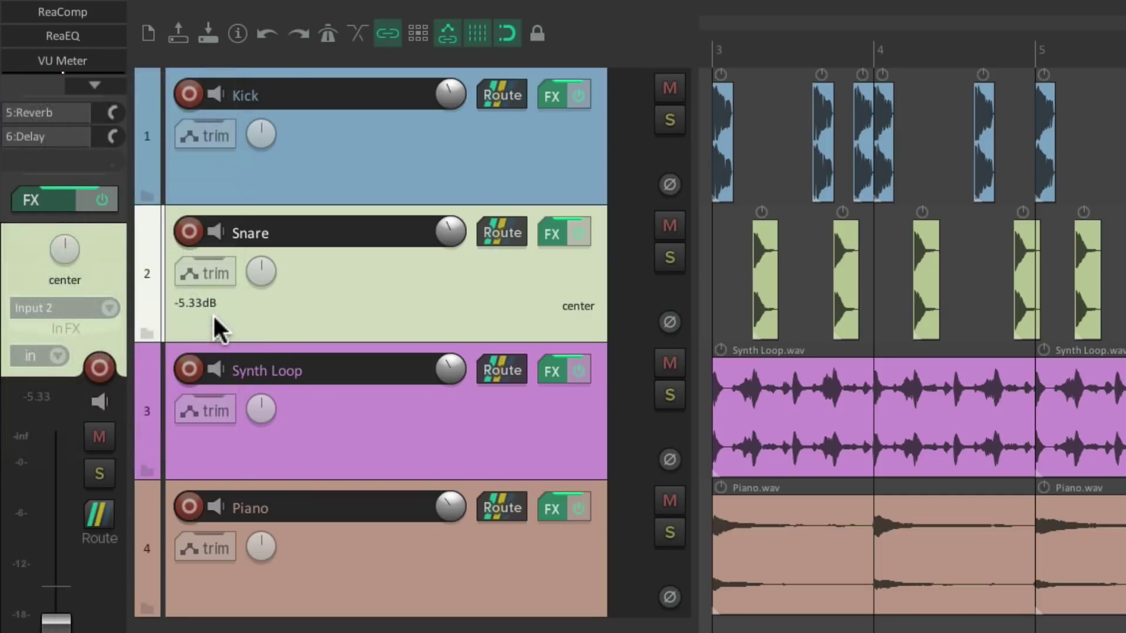
left_click_drag(99, 194, 85, 467)
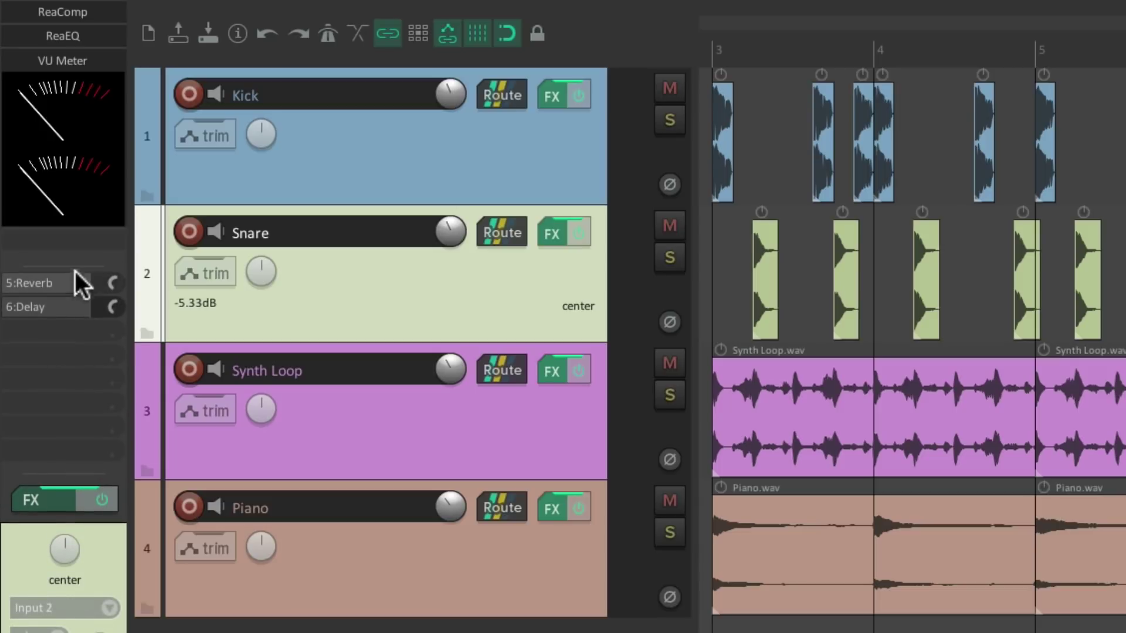
left_click_drag(76, 270, 76, 352)
left_click_drag(103, 469, 94, 322)
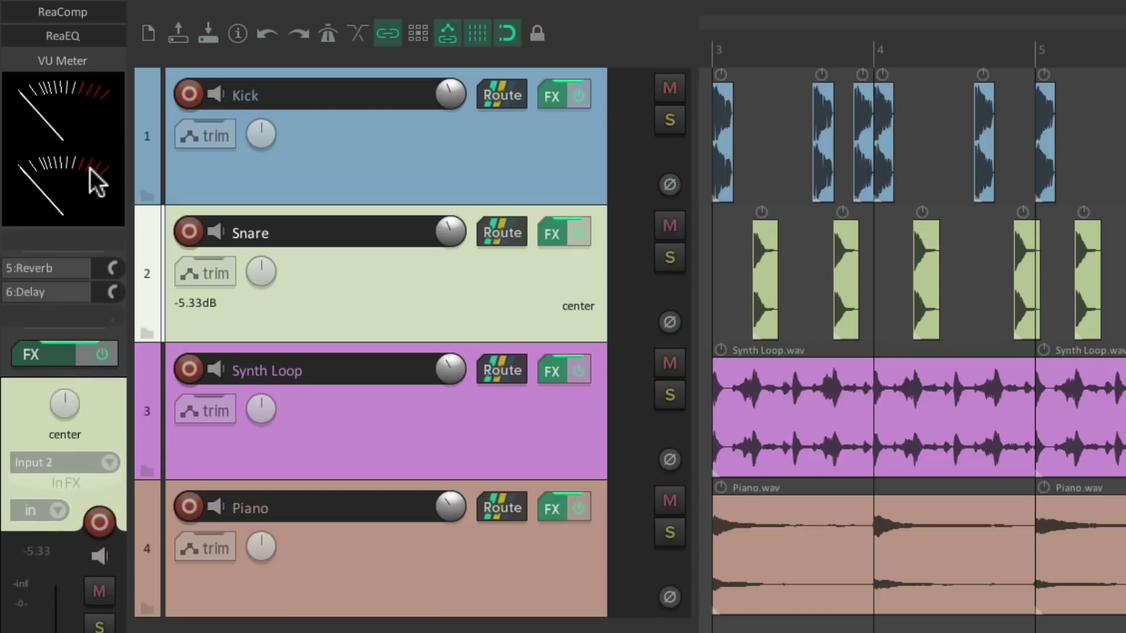
Play back while switching between Kick and Snare to watch their embedded meters.
key("space")
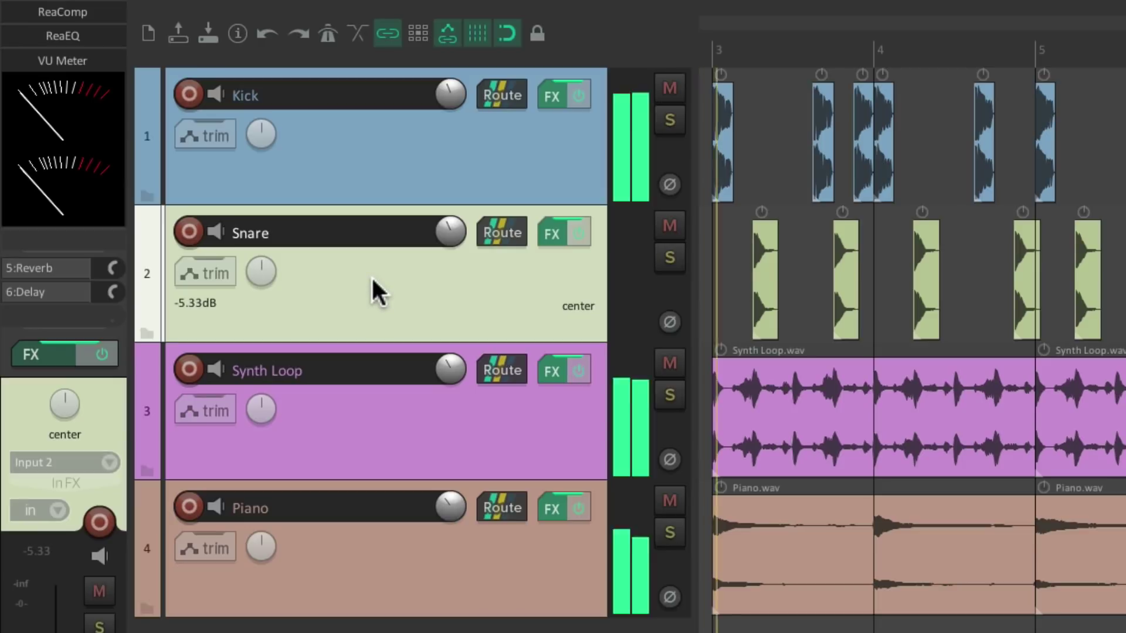
left_click(398, 161)
key("space")
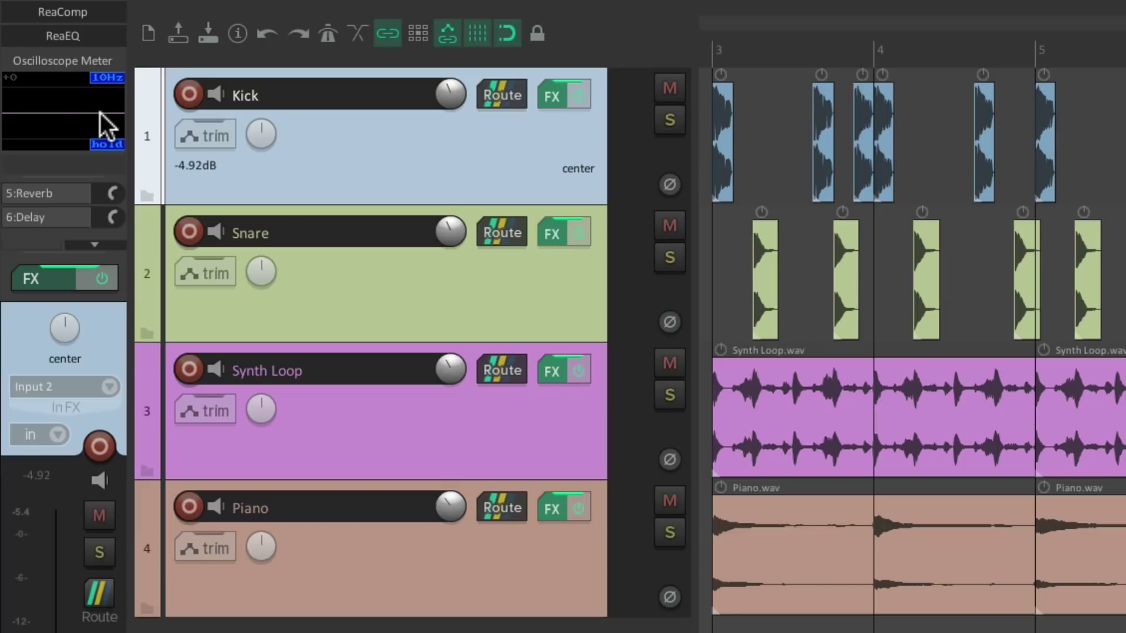
key("space")
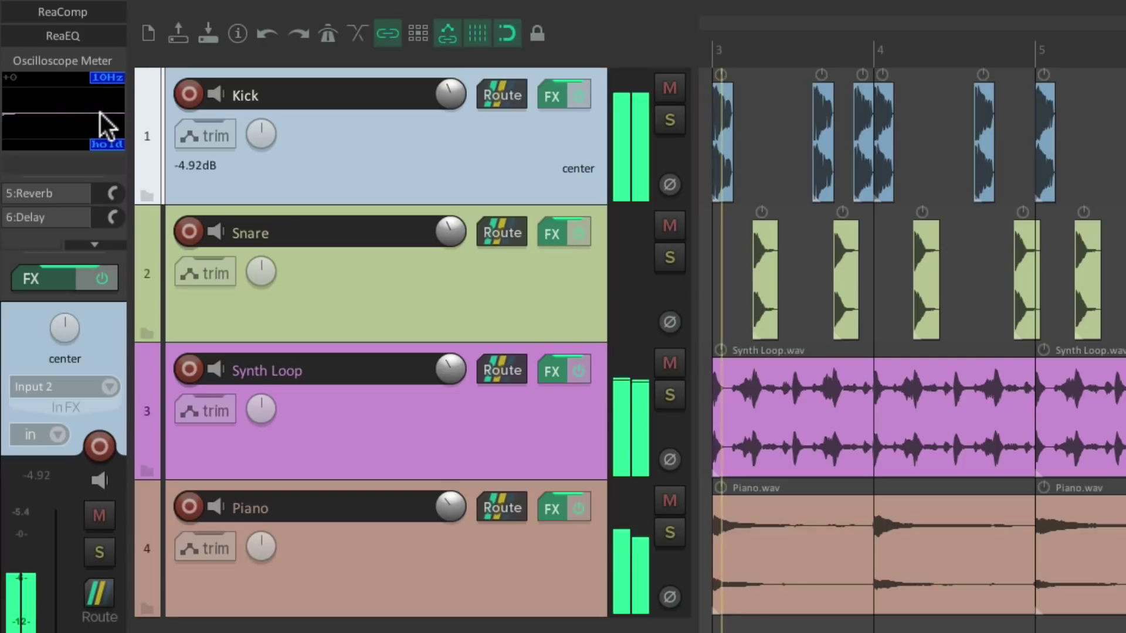
left_click(323, 277)
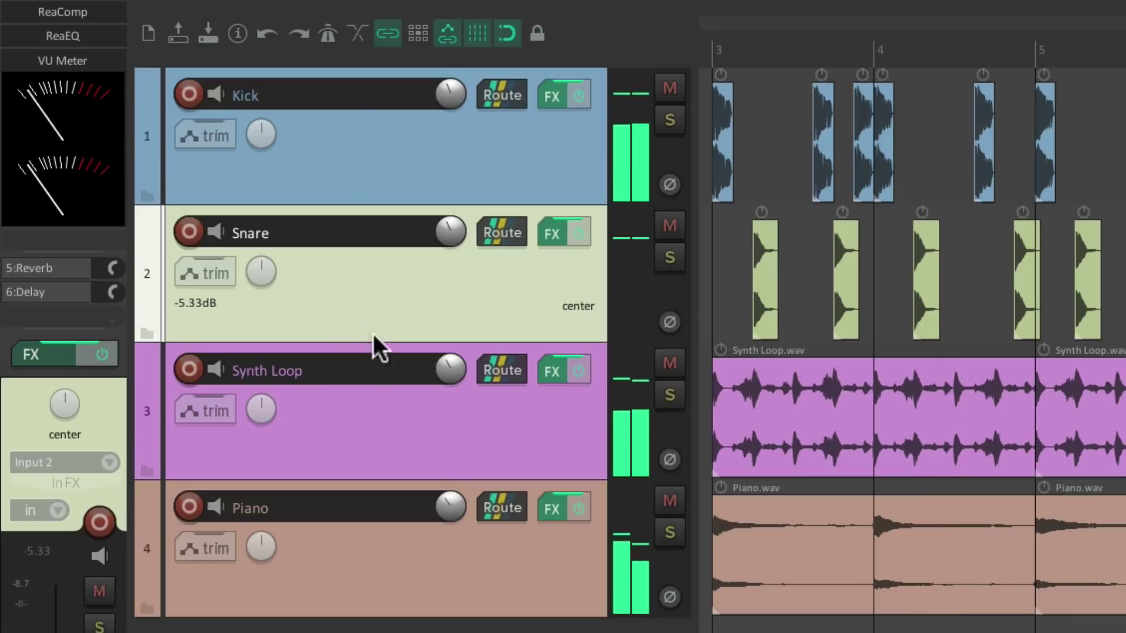
Embed Synth Loop's Goniometer in its strip, enlarge it, and reposition the sends and fader section.
key("space")
left_click(378, 418)
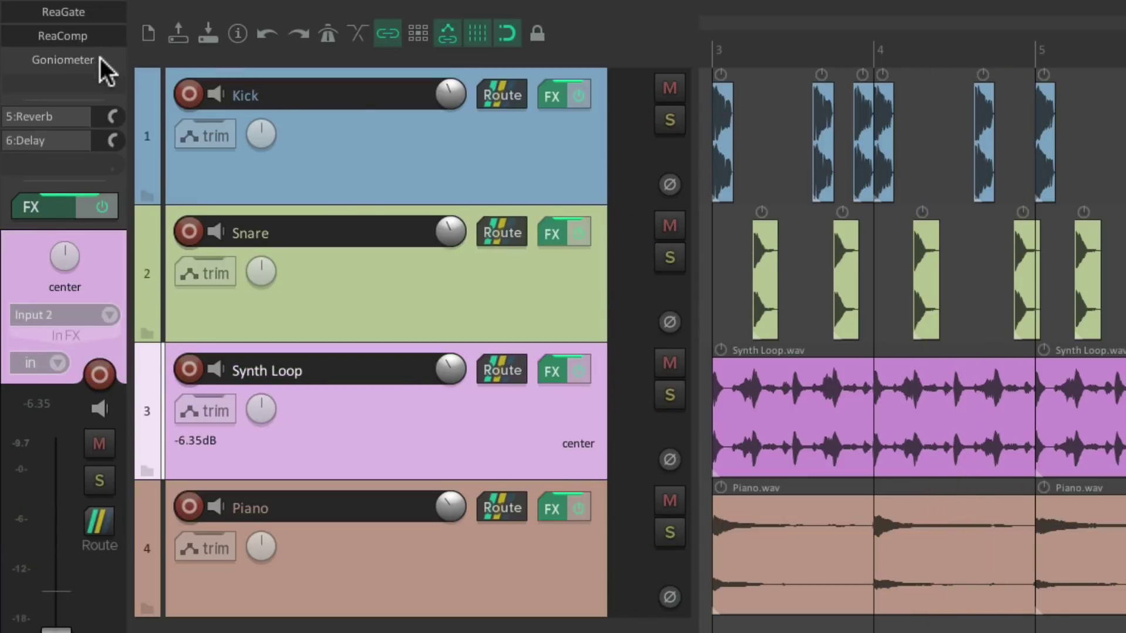
right_click(100, 57)
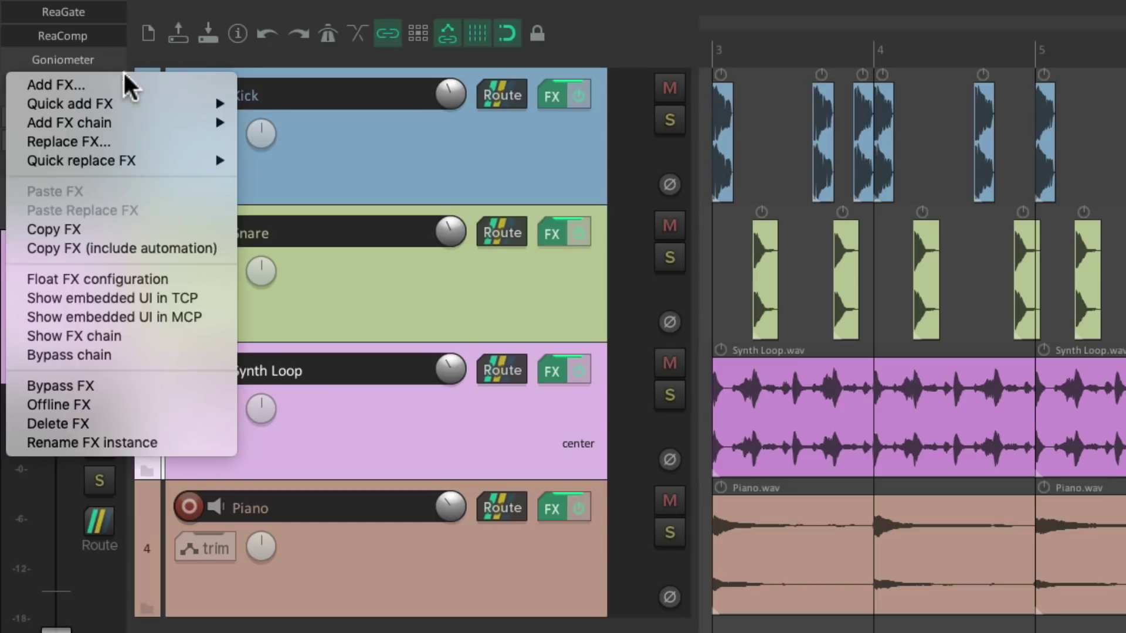
left_click(218, 317)
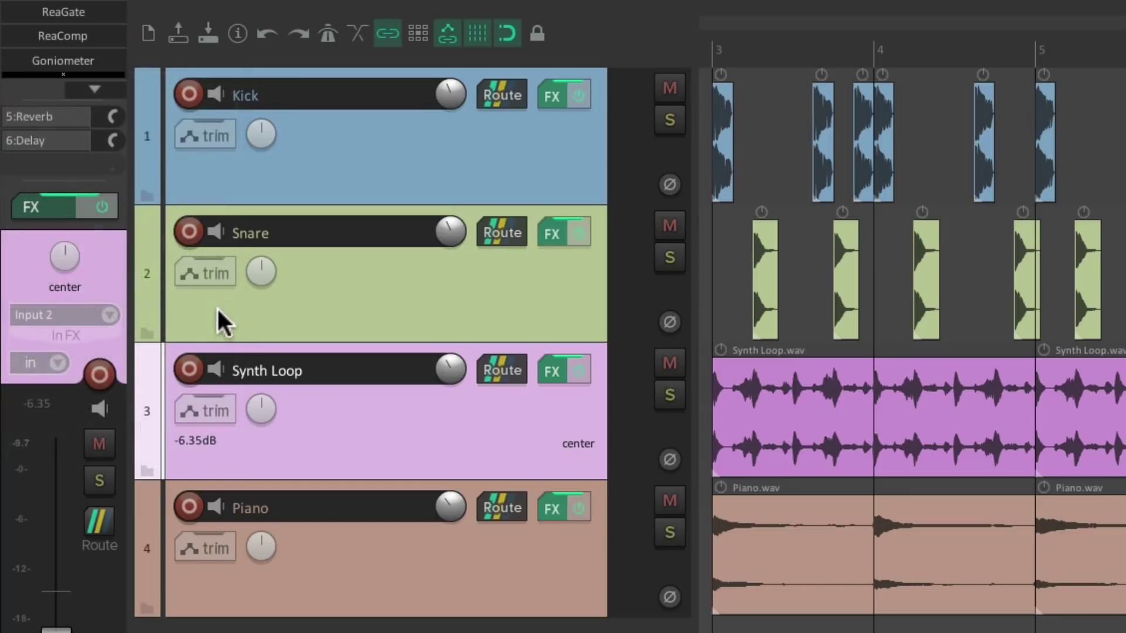
left_click_drag(107, 188, 93, 390)
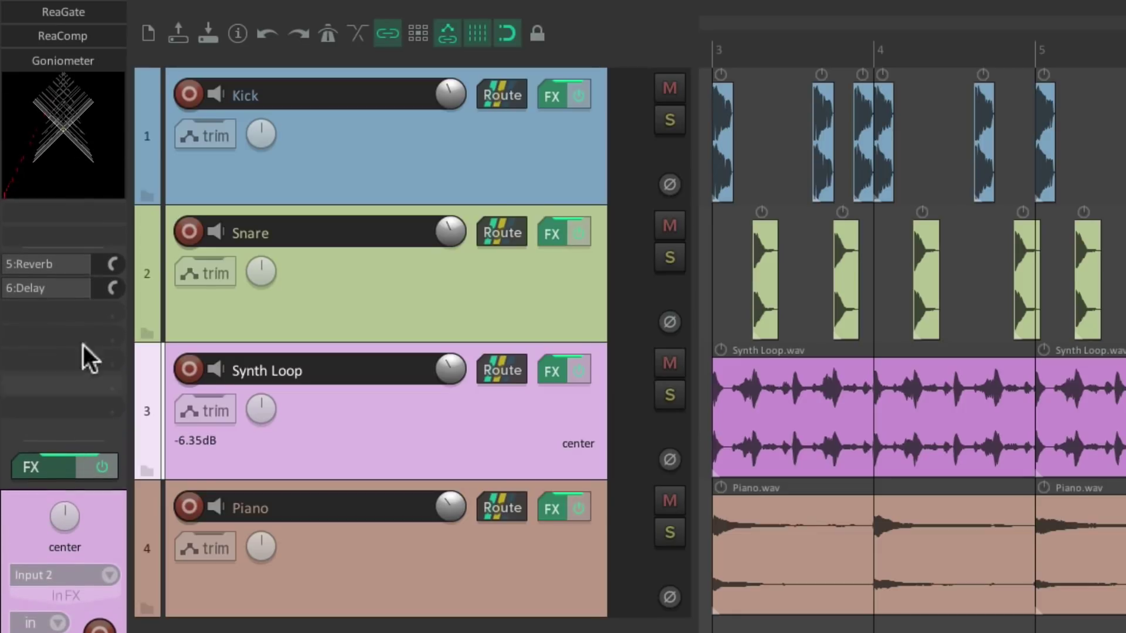
left_click_drag(83, 261, 76, 306)
left_click_drag(91, 441, 93, 296)
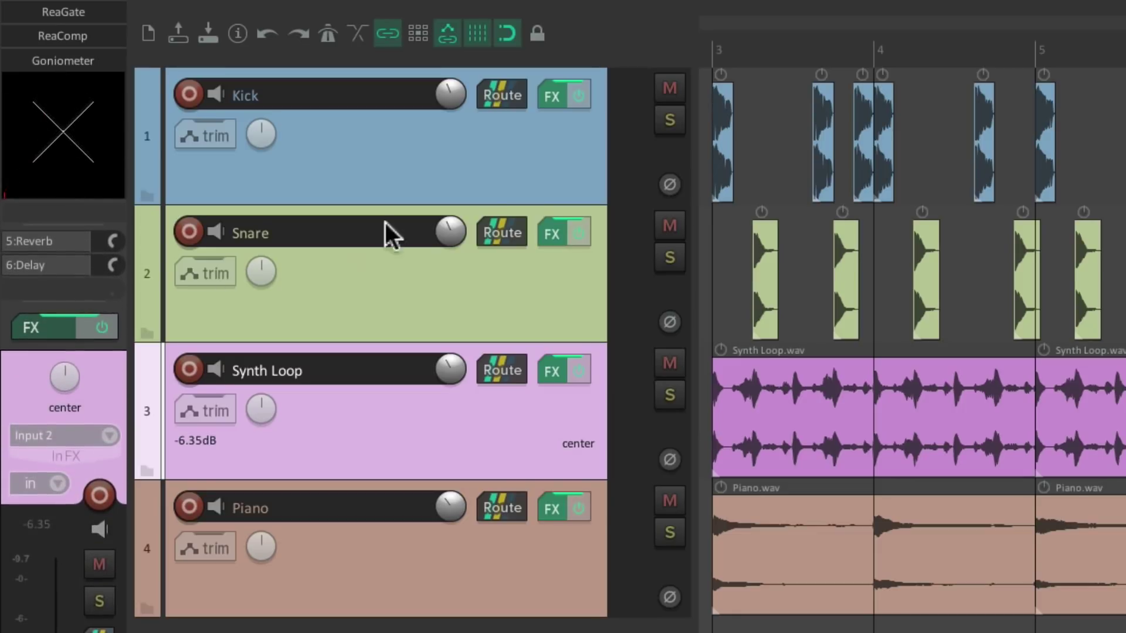
left_click(417, 193)
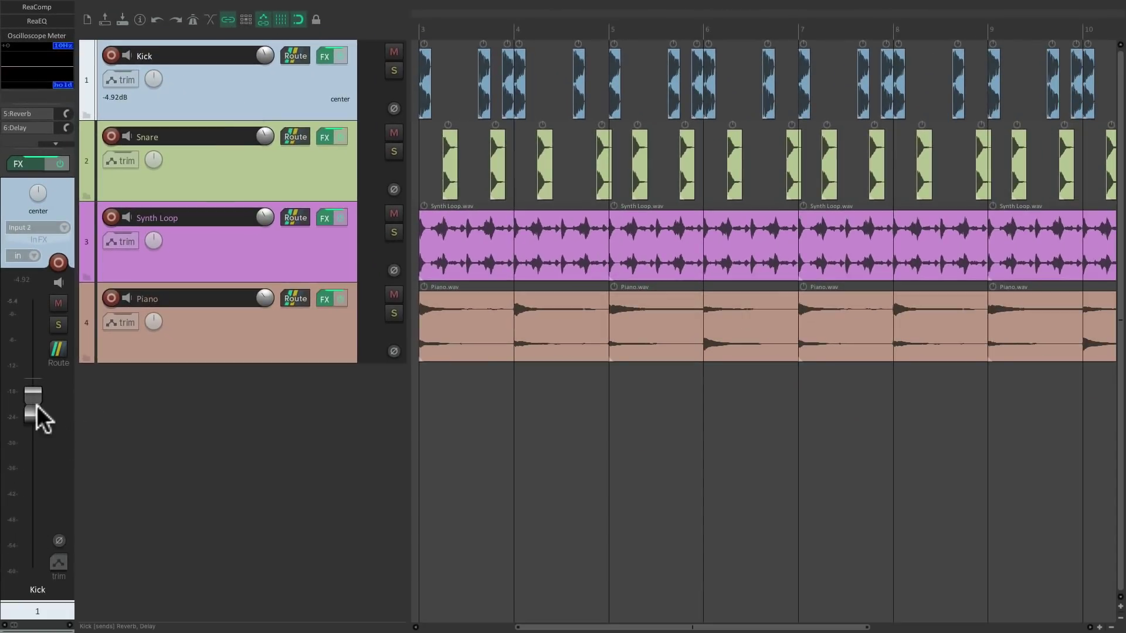
Play back while selecting Snare, Synth Loop and Kick to check each embedded meter.
left_click(250, 195)
left_click(273, 235)
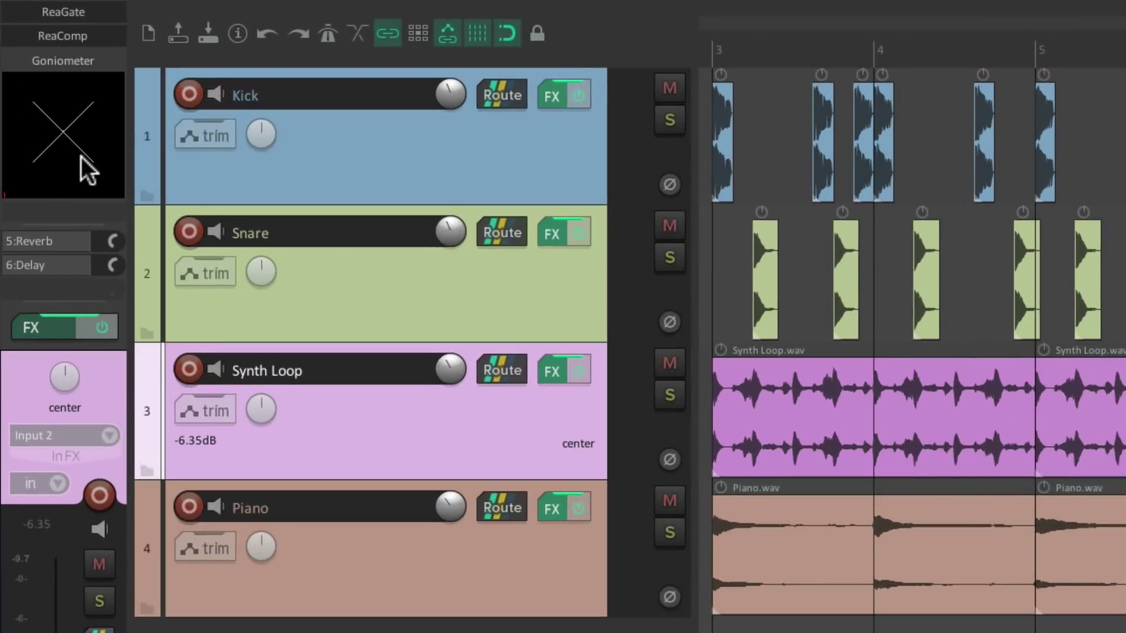
key("space")
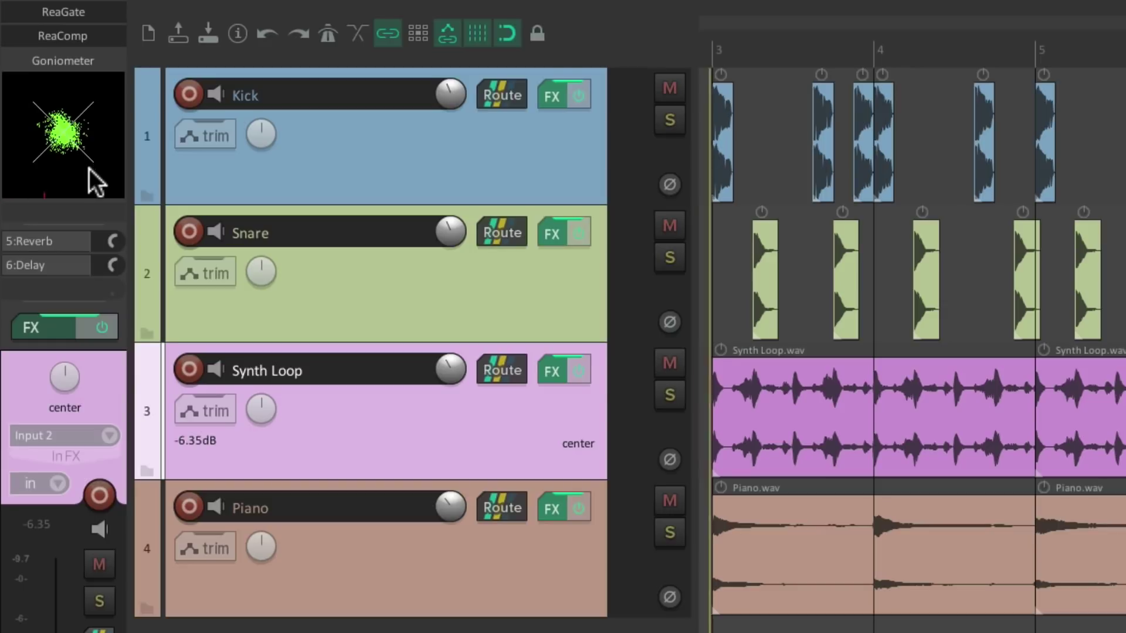
left_click(349, 292)
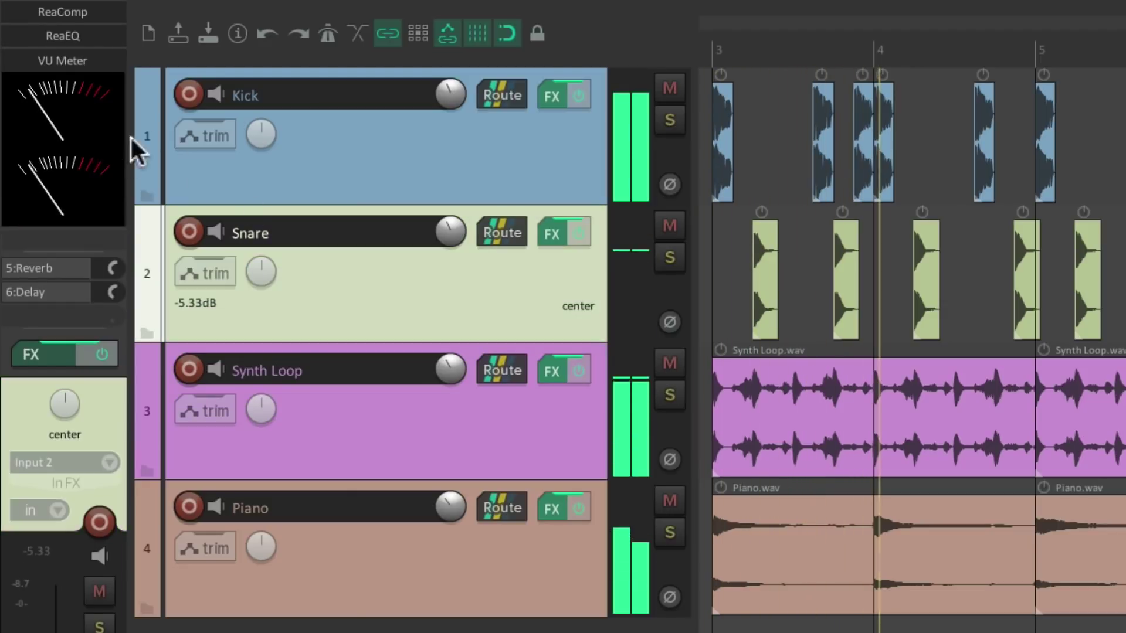
left_click(348, 152)
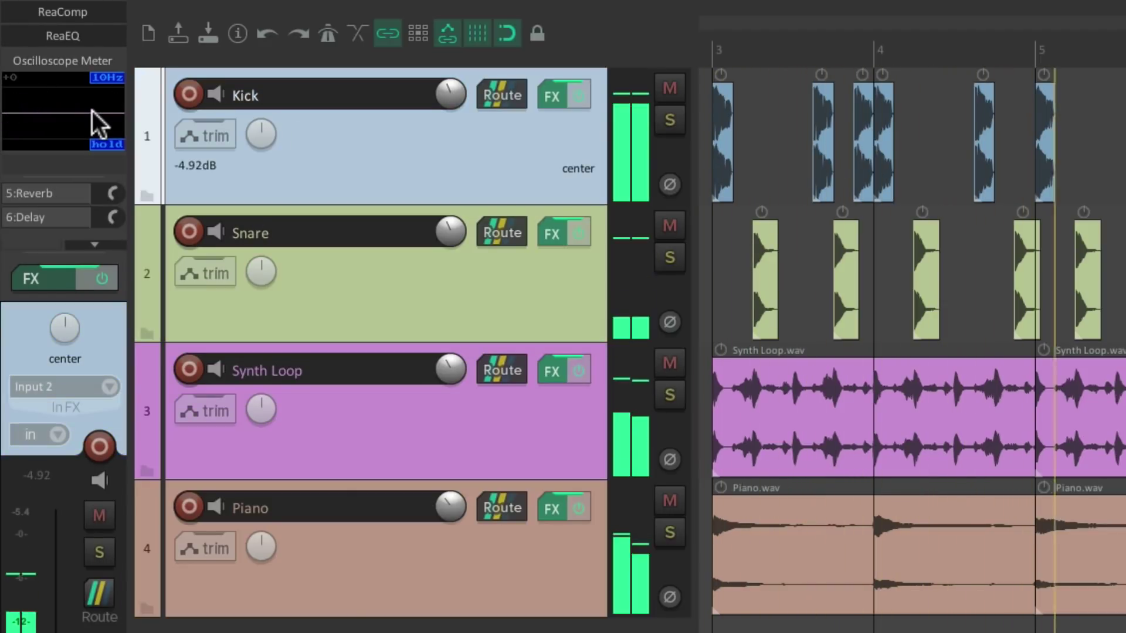
key("space")
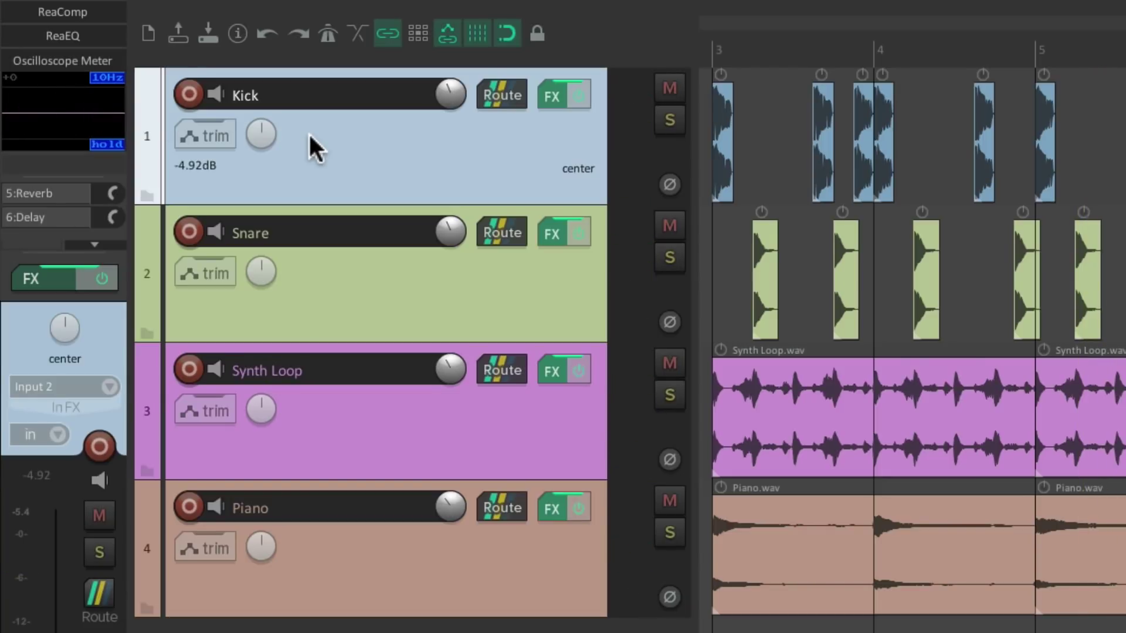
Set the Piano track's volume to -8.05 dB during playback.
left_click(385, 568)
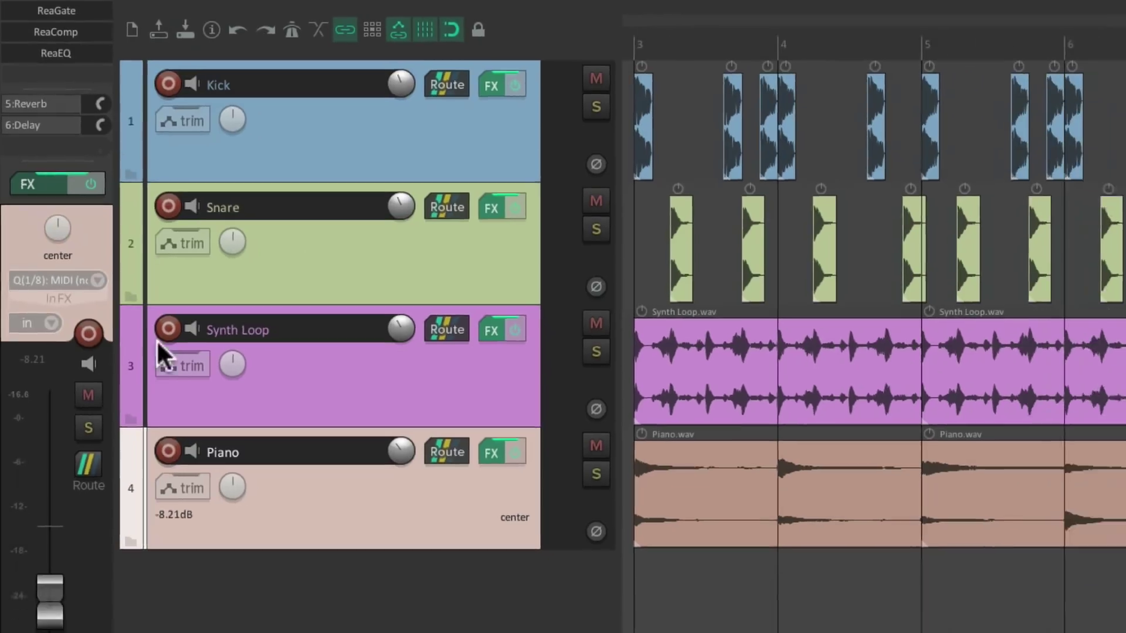
key("space")
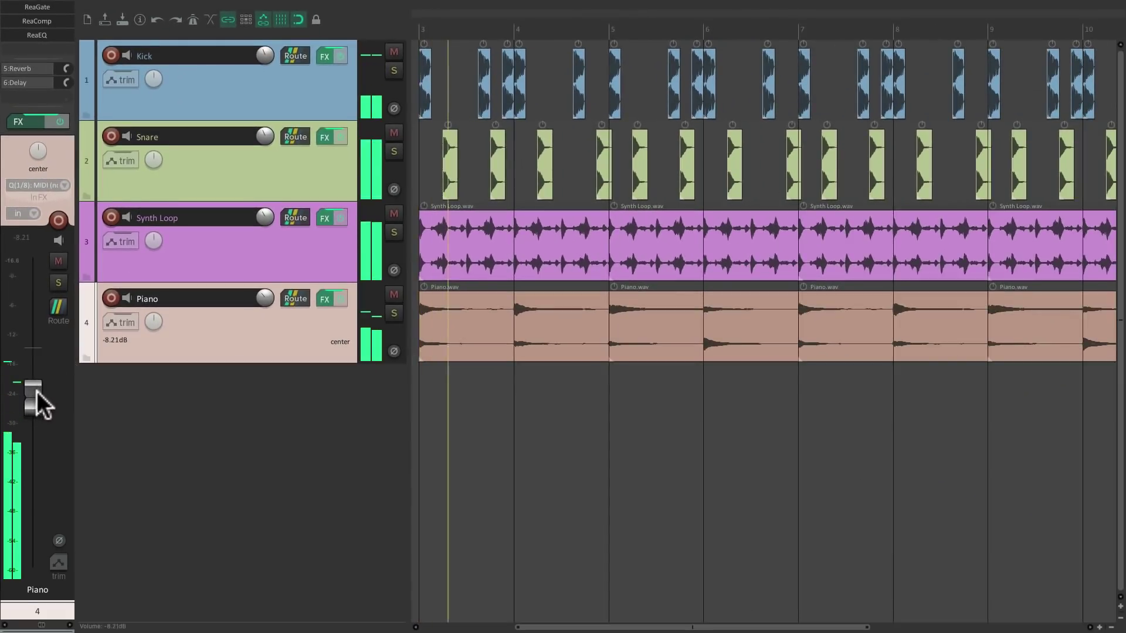
left_click_drag(38, 397, 37, 386)
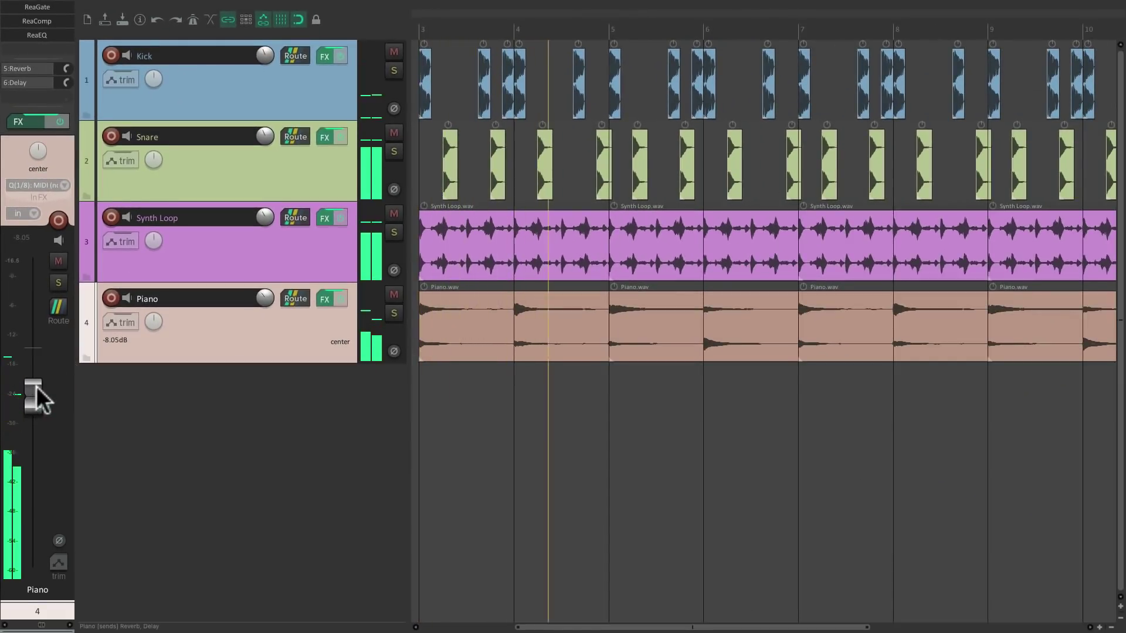
key("space")
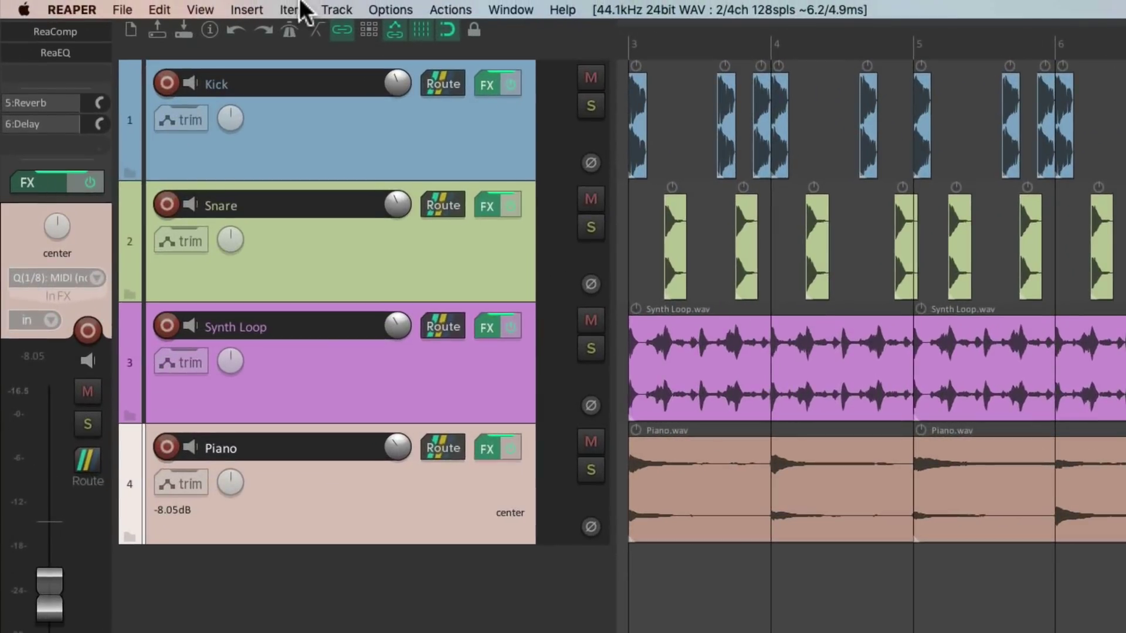
Save the current layout as window screenset 2 named 'Side Mixer'.
left_click(133, 6)
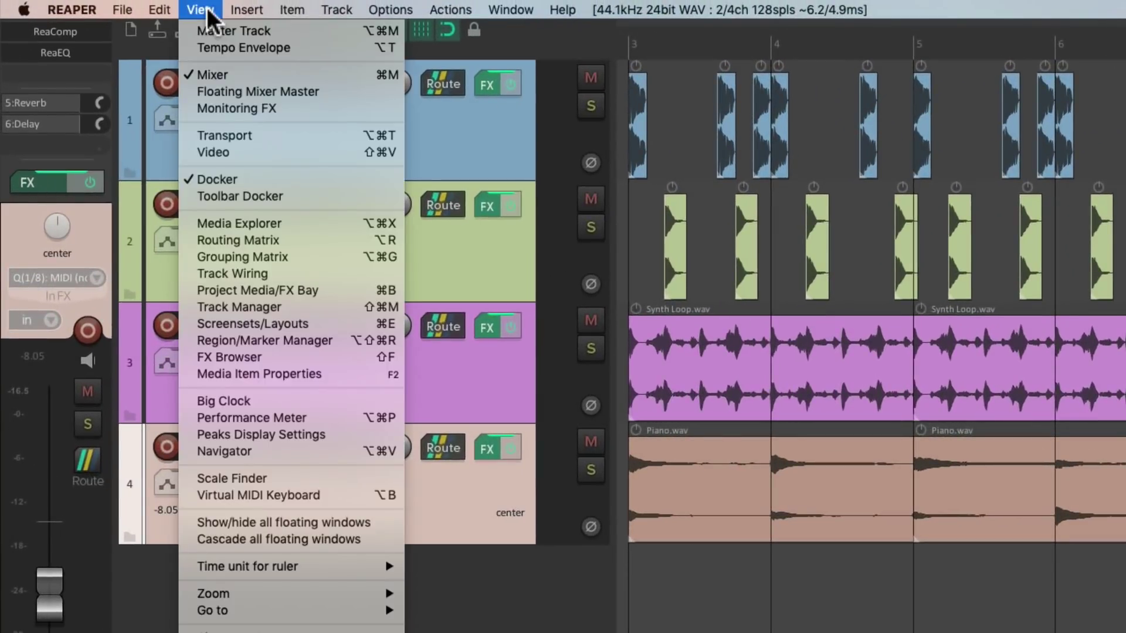
left_click(192, 328)
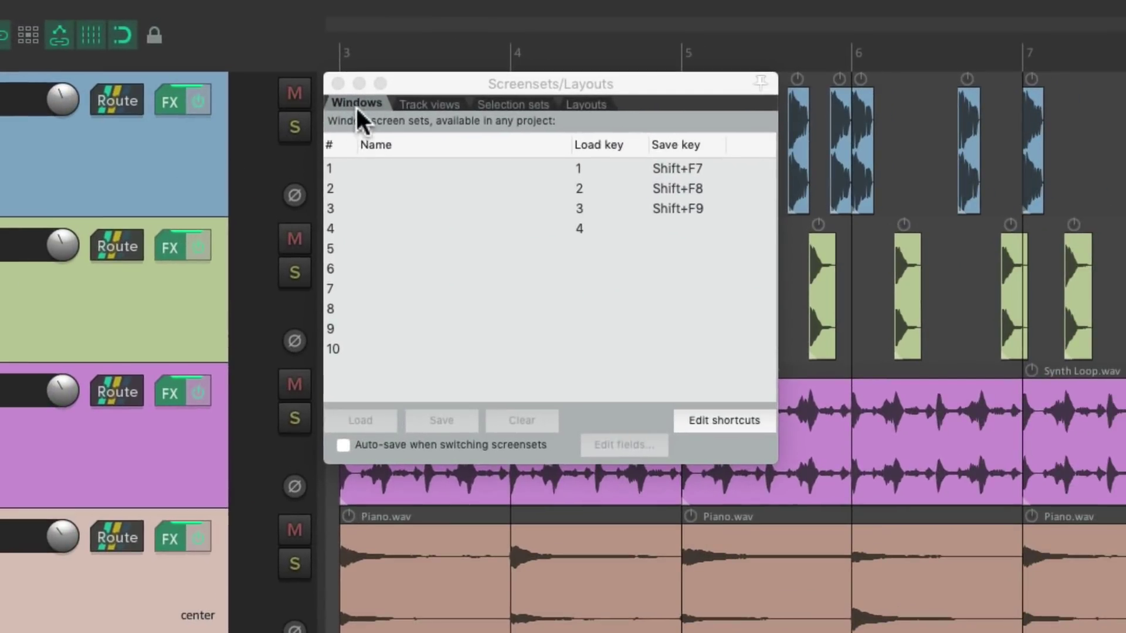
left_click(363, 102)
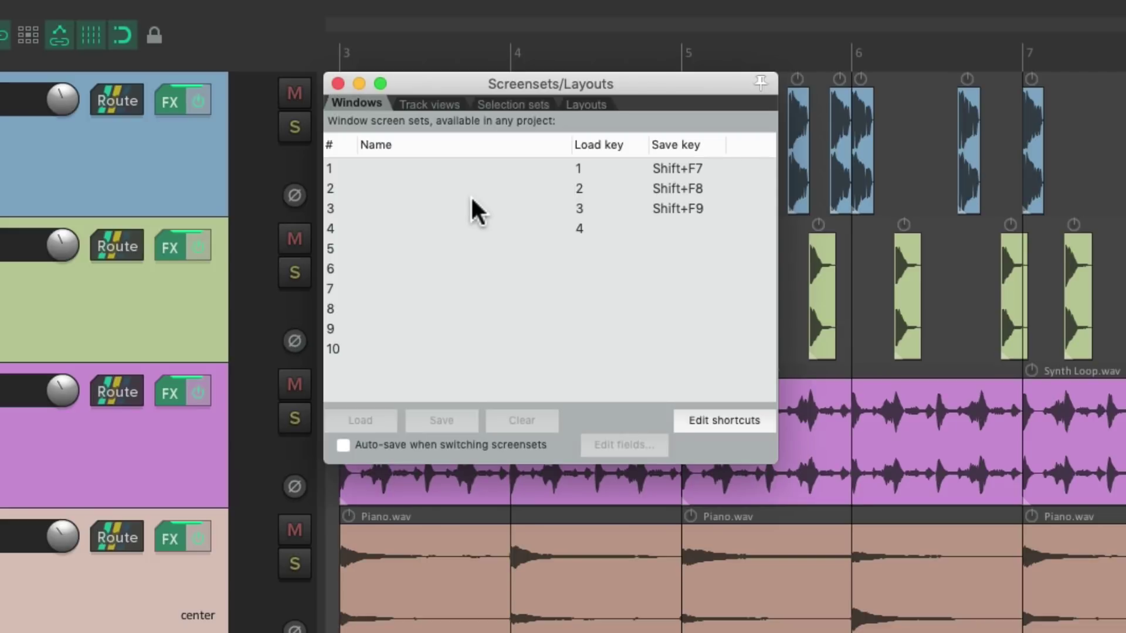
left_click(446, 183)
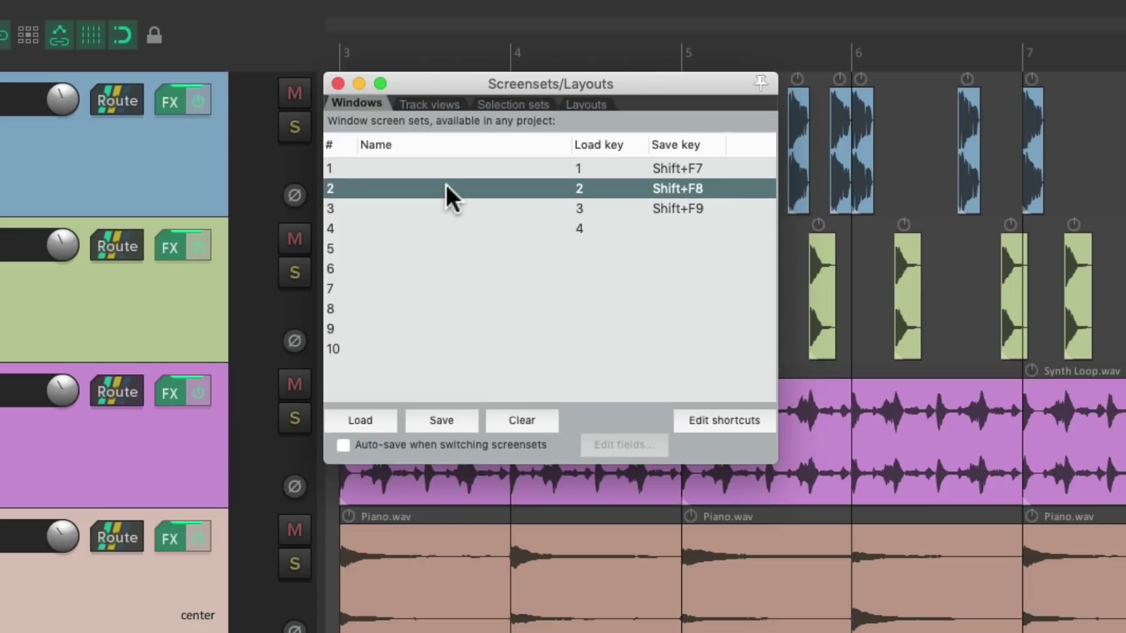
left_click(459, 418)
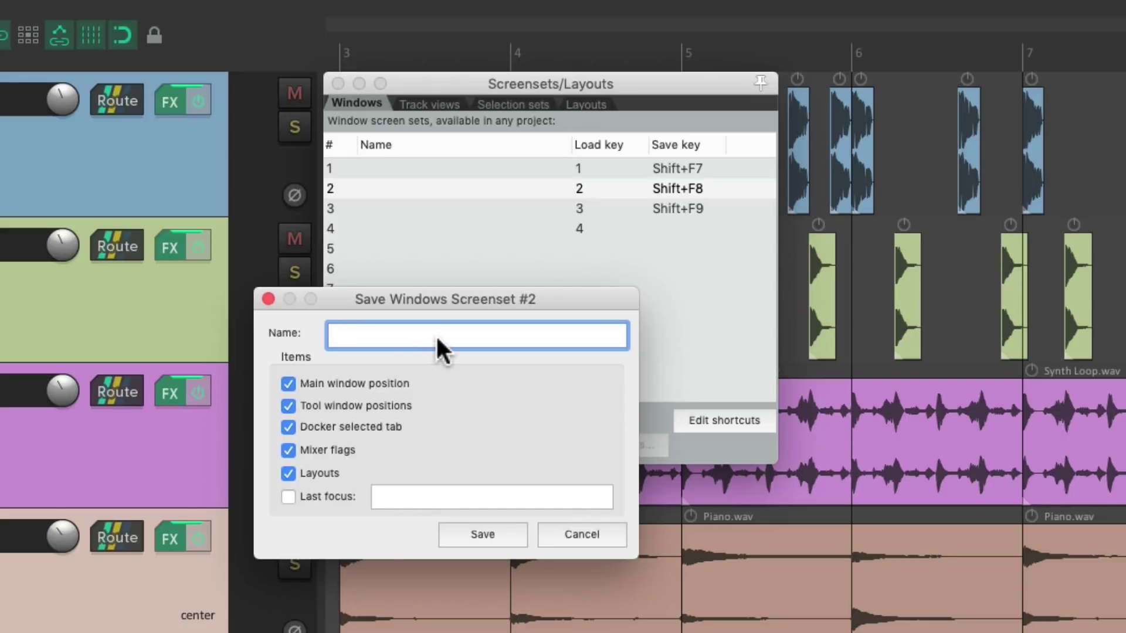
type("Side Mixer")
key("Return")
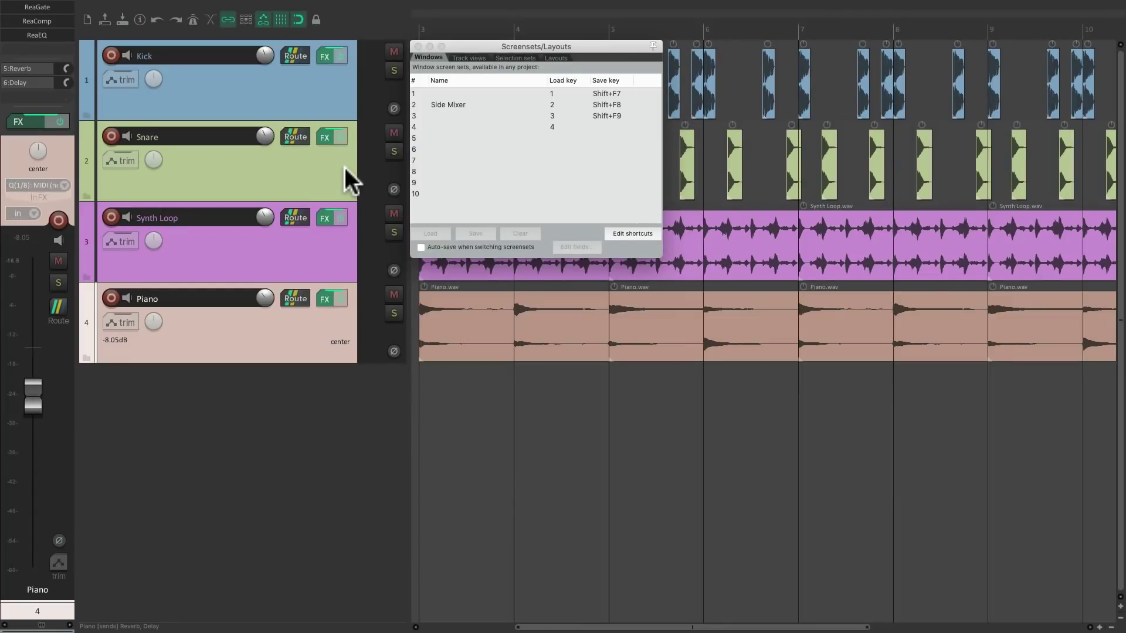
Hide the docked mixer and save this layout as screenset 1, named 'No Mixer'.
key("1")
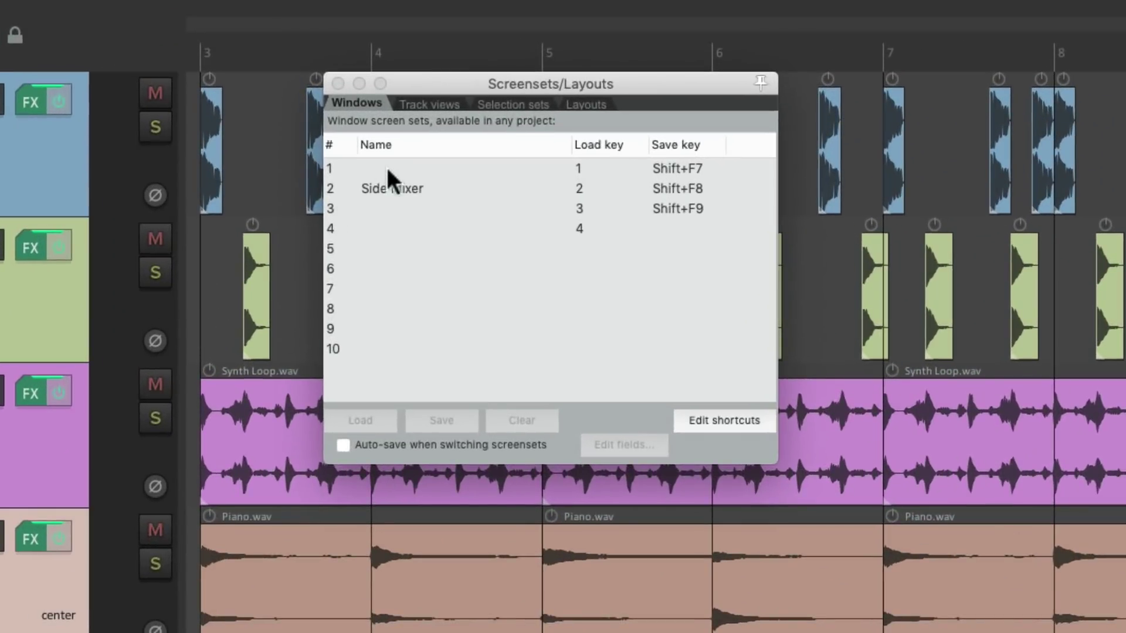
left_click(387, 167)
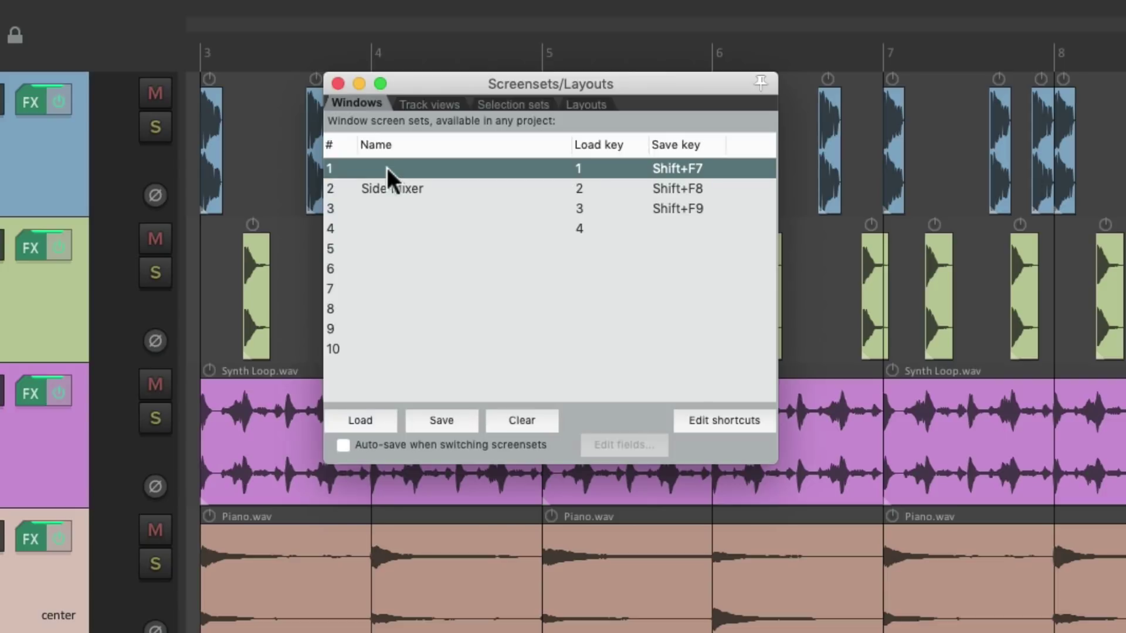
left_click(452, 415)
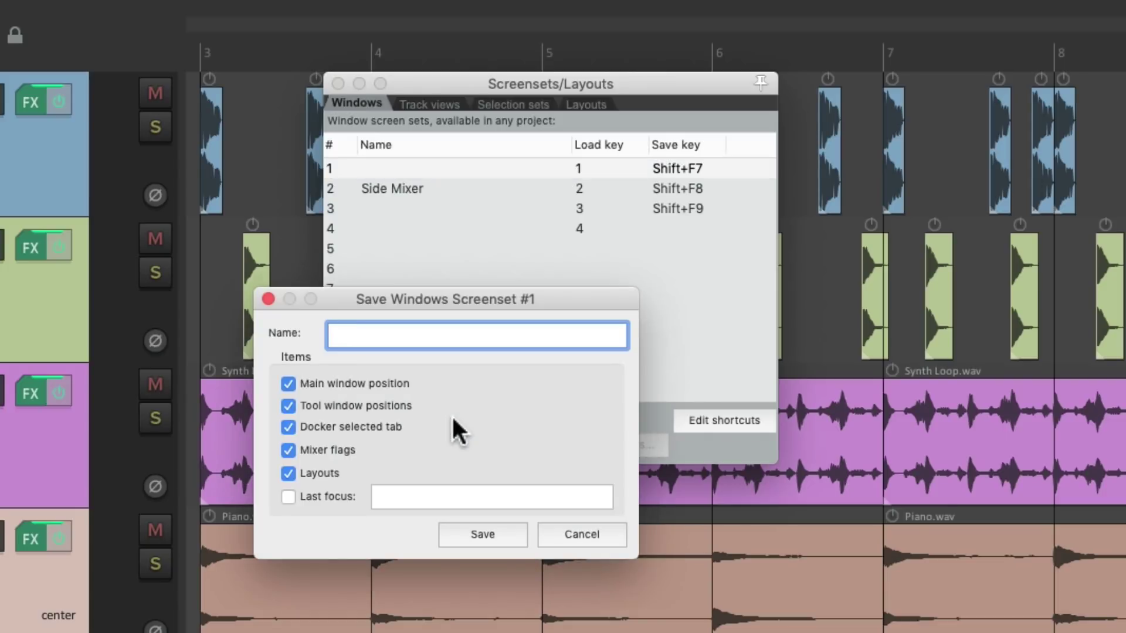
type("No Mixer")
key("Return")
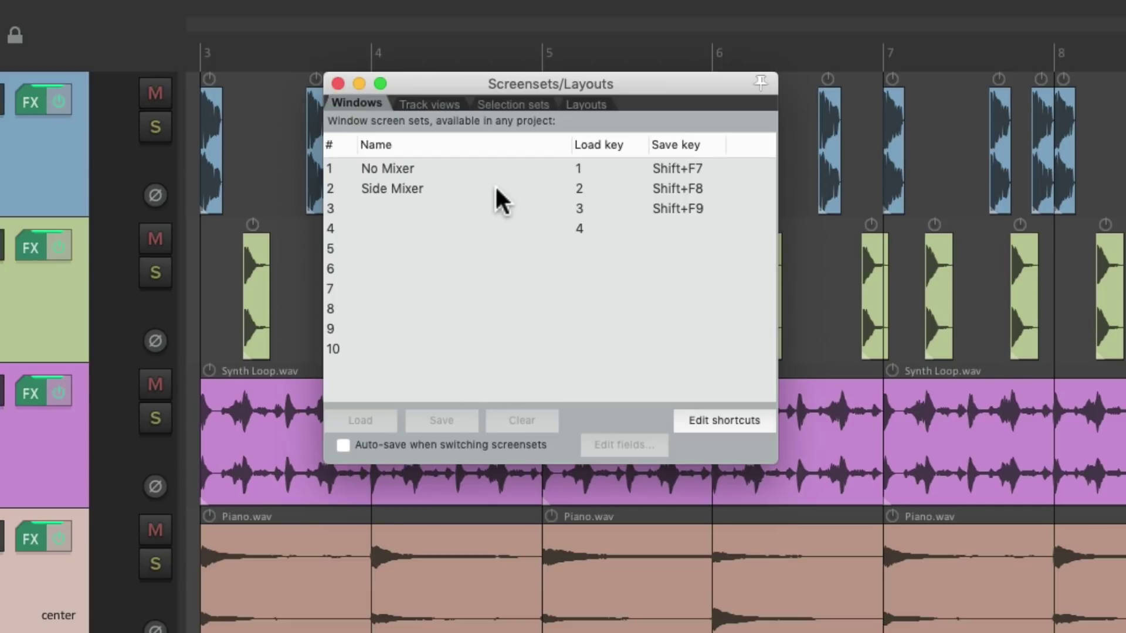
key("Escape")
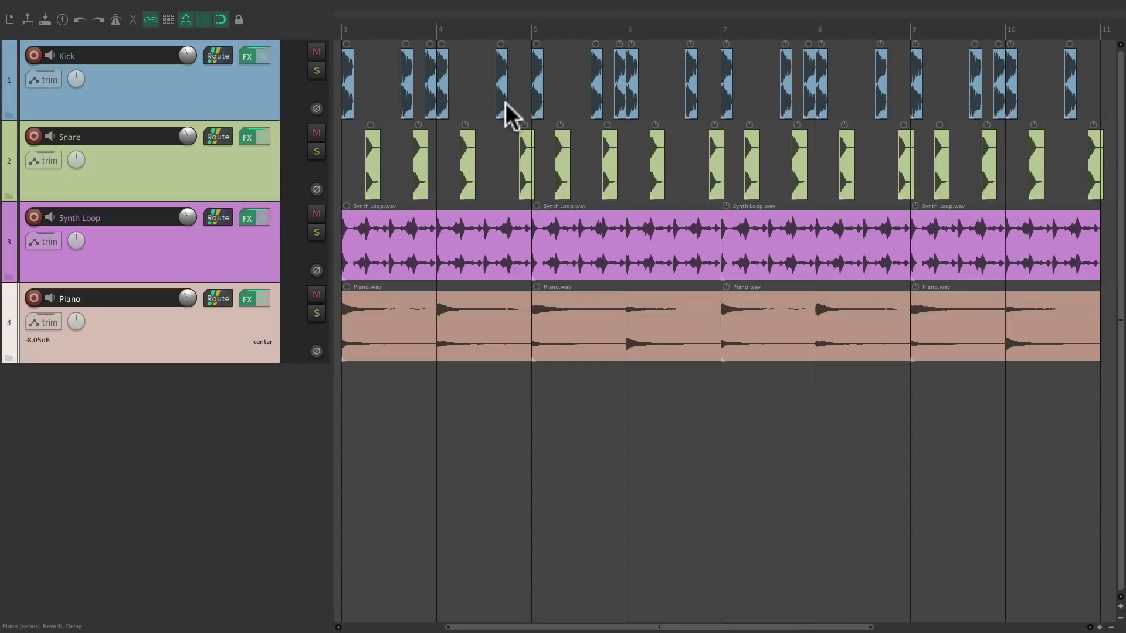
key("ctrl+m")
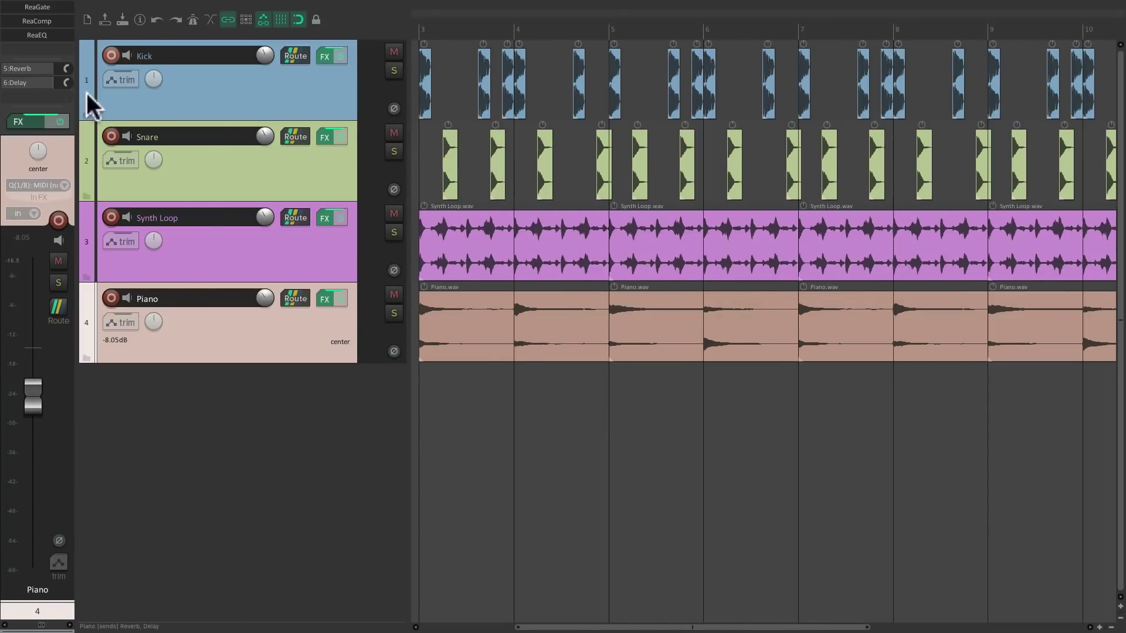
left_click(244, 109)
left_click(244, 160)
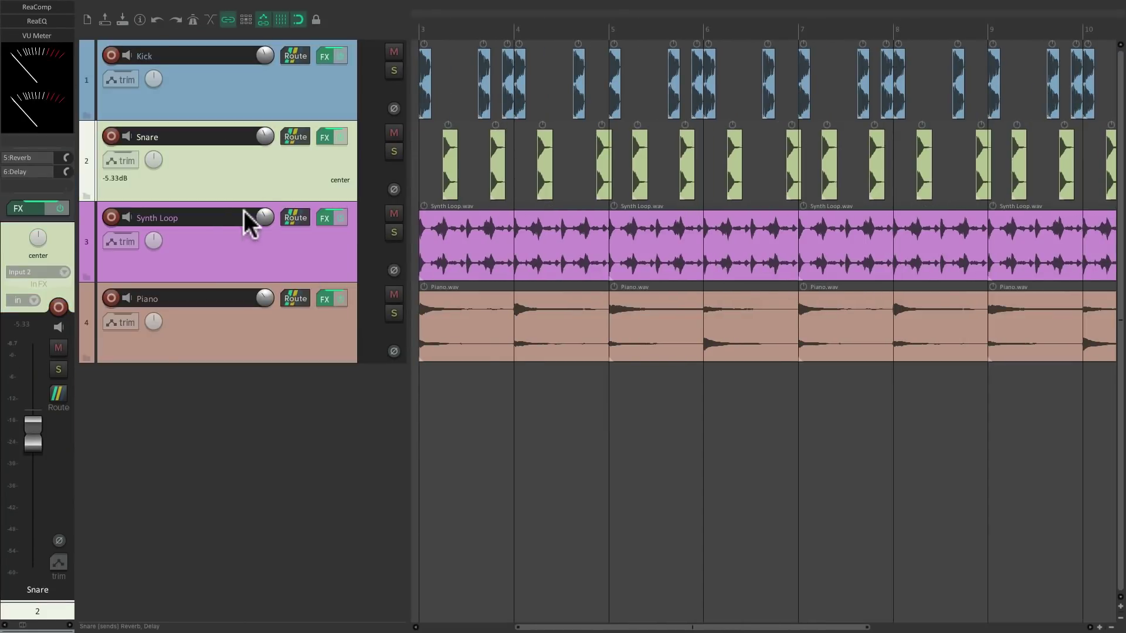
left_click(243, 235)
left_click(242, 309)
left_click(237, 263)
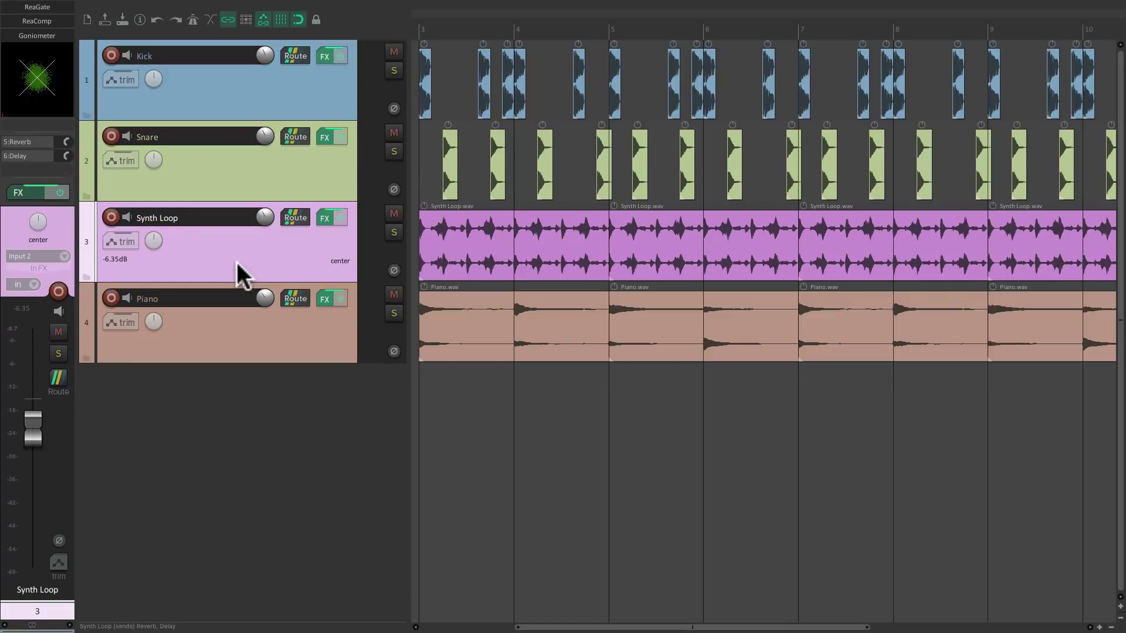
key("ctrl+m")
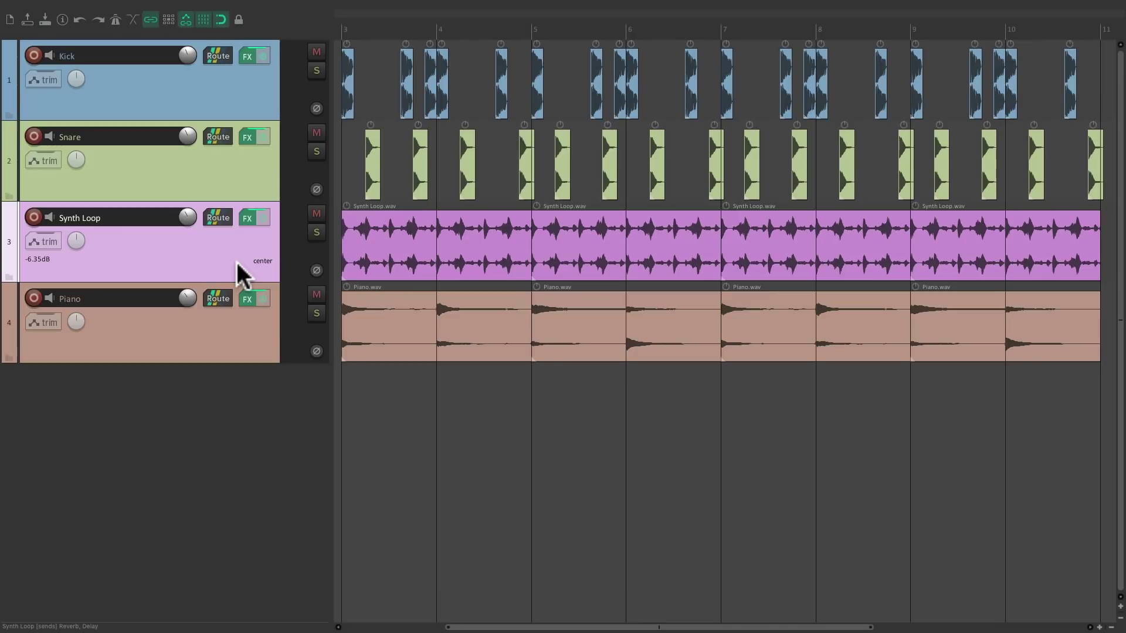
key("ctrl+m")
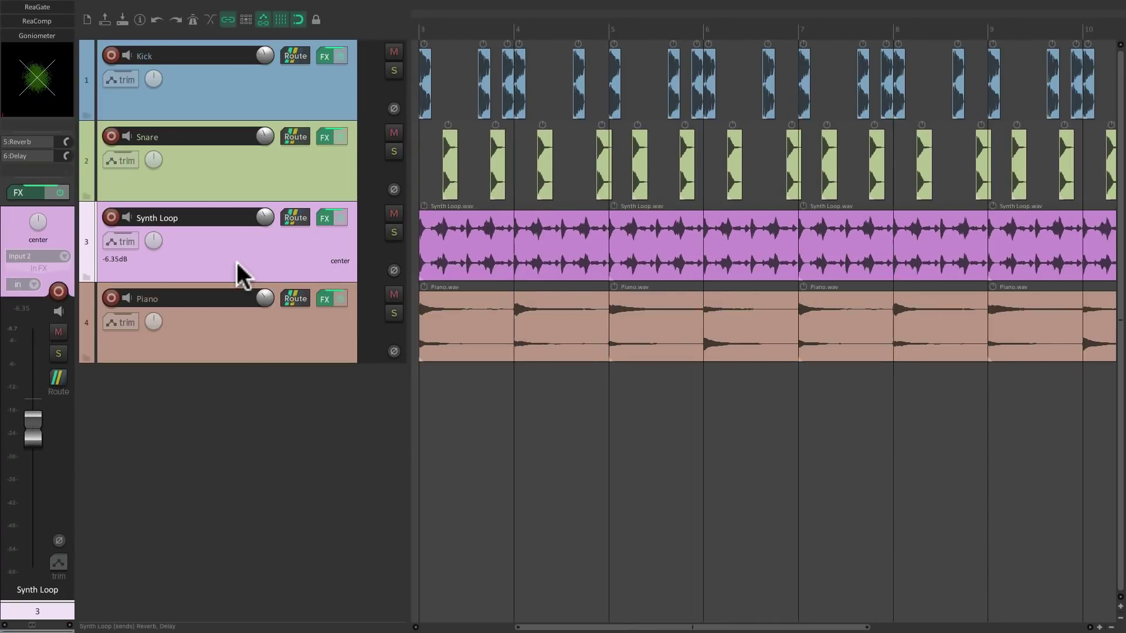
key("ctrl+m")
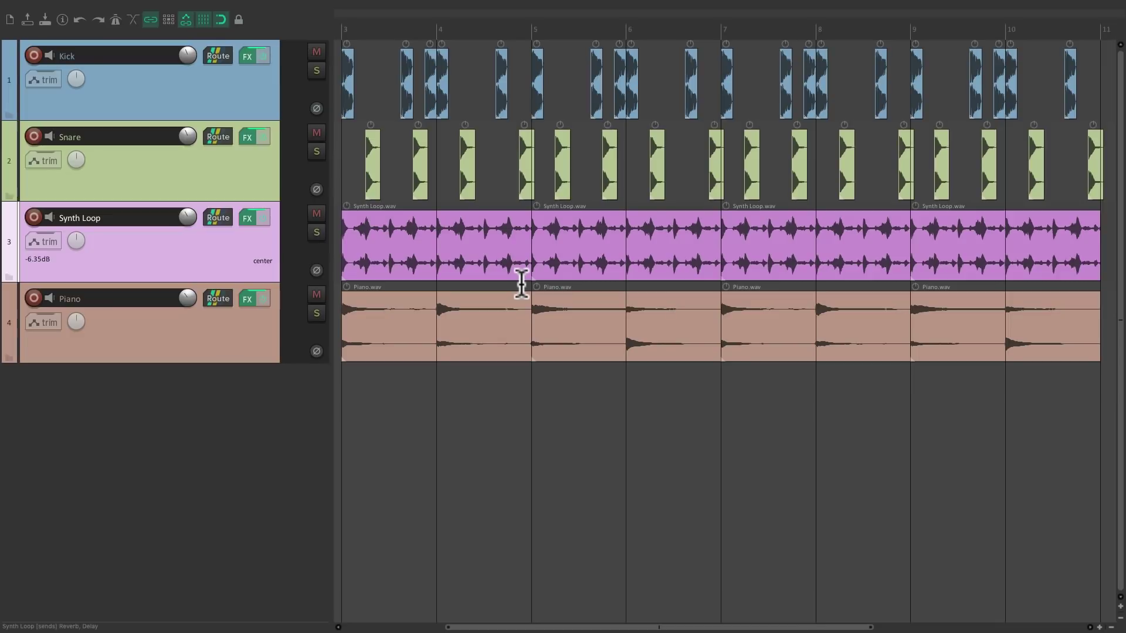
Show the mixer, widen it, and dock it along the bottom of the window.
key("ctrl+m")
left_click_drag(76, 302, 557, 261)
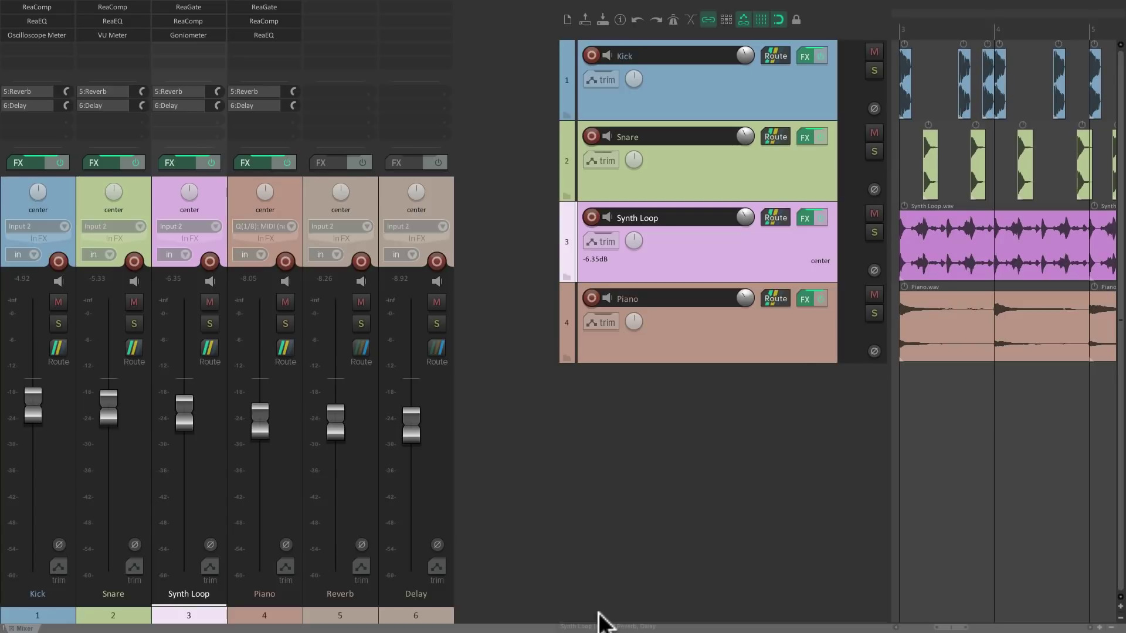
key("F7")
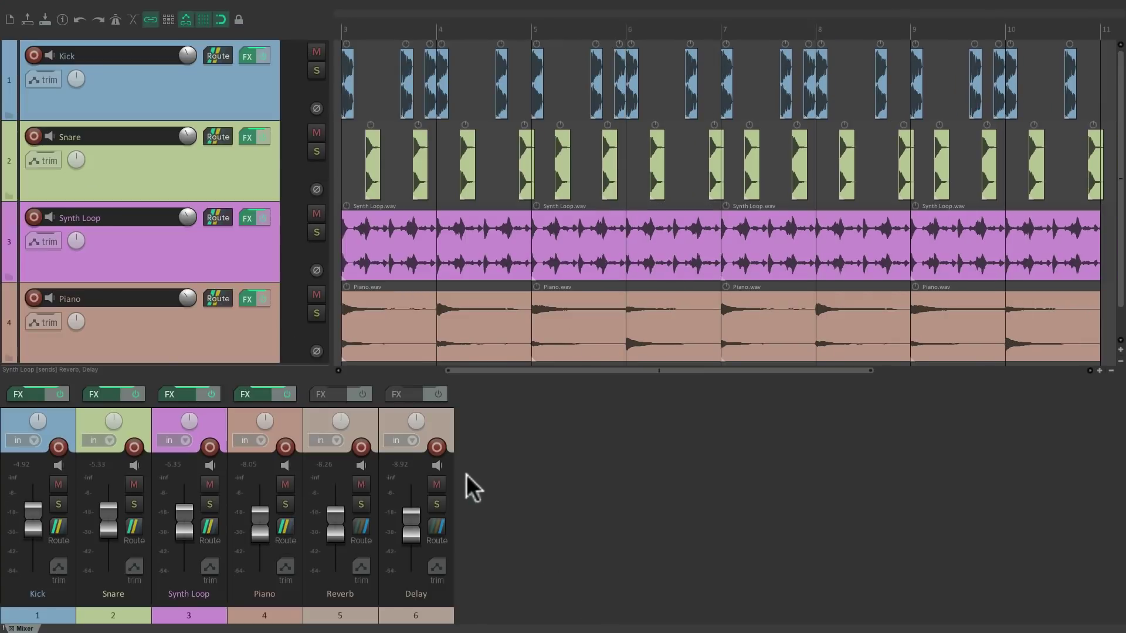
Save the bottom-mixer layout into screenset slot 3 as 'Bottom Mixer'.
key("ctrl+e")
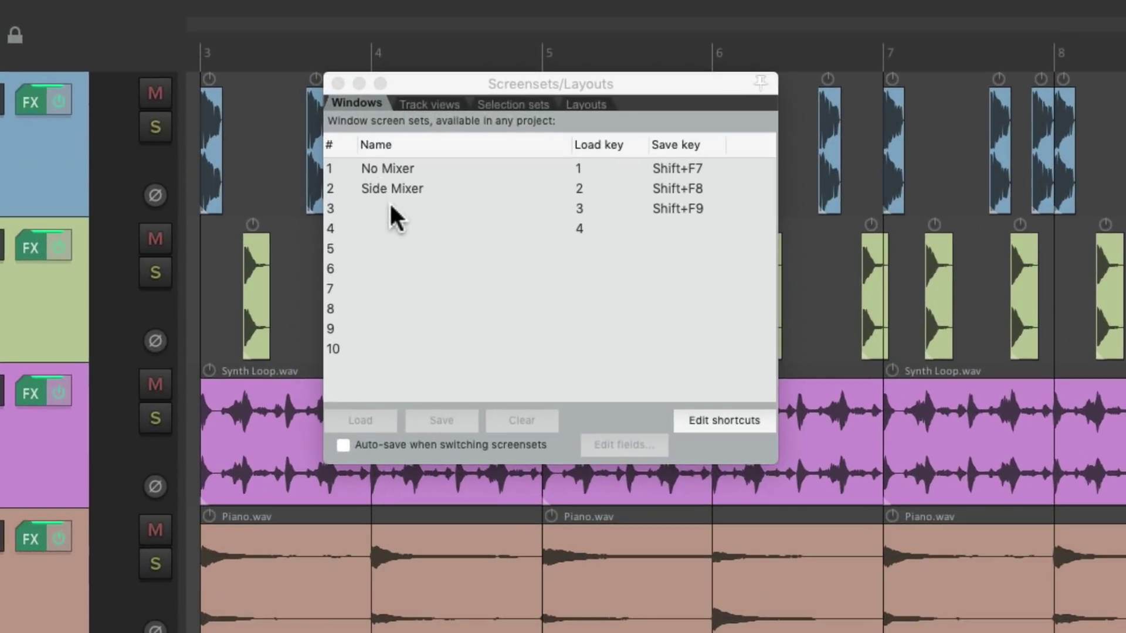
left_click(391, 208)
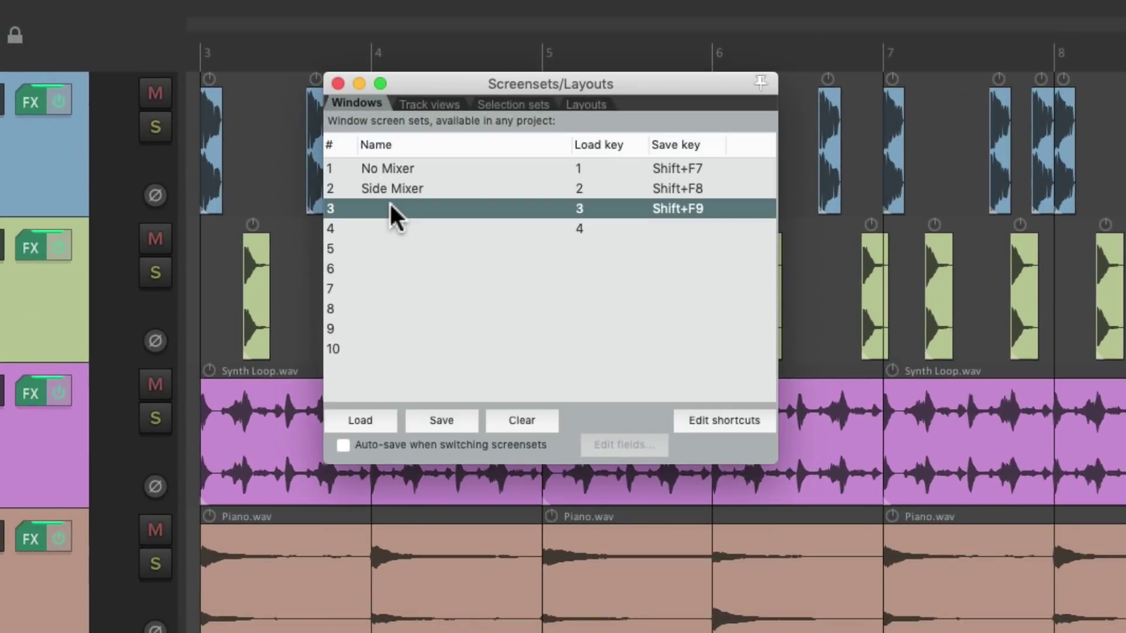
left_click(441, 420)
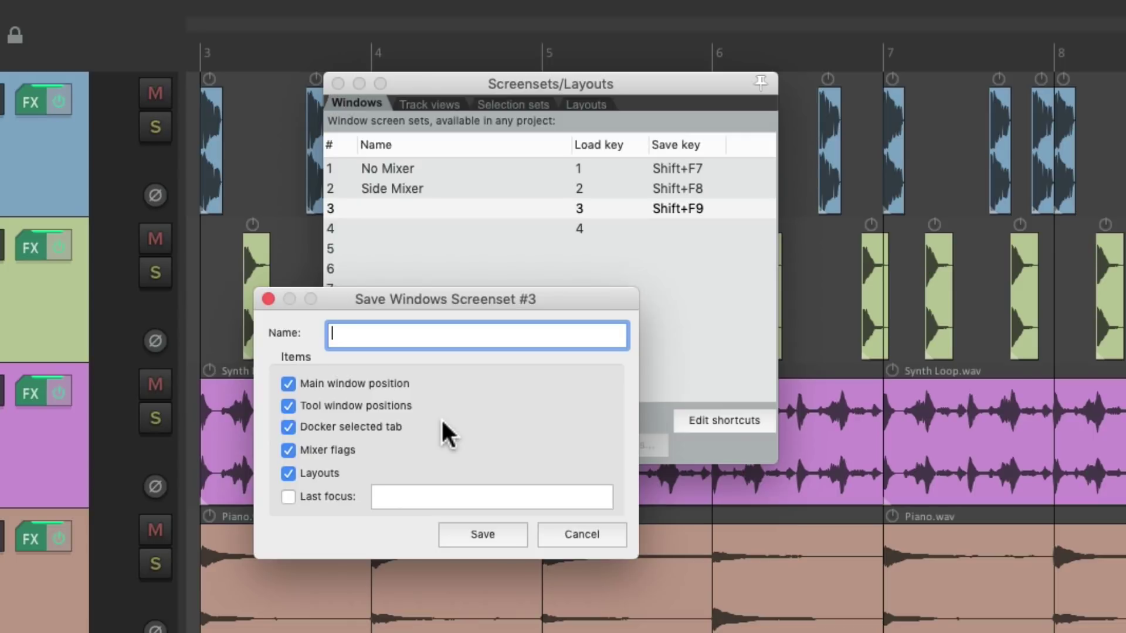
type("Bottom Mixer")
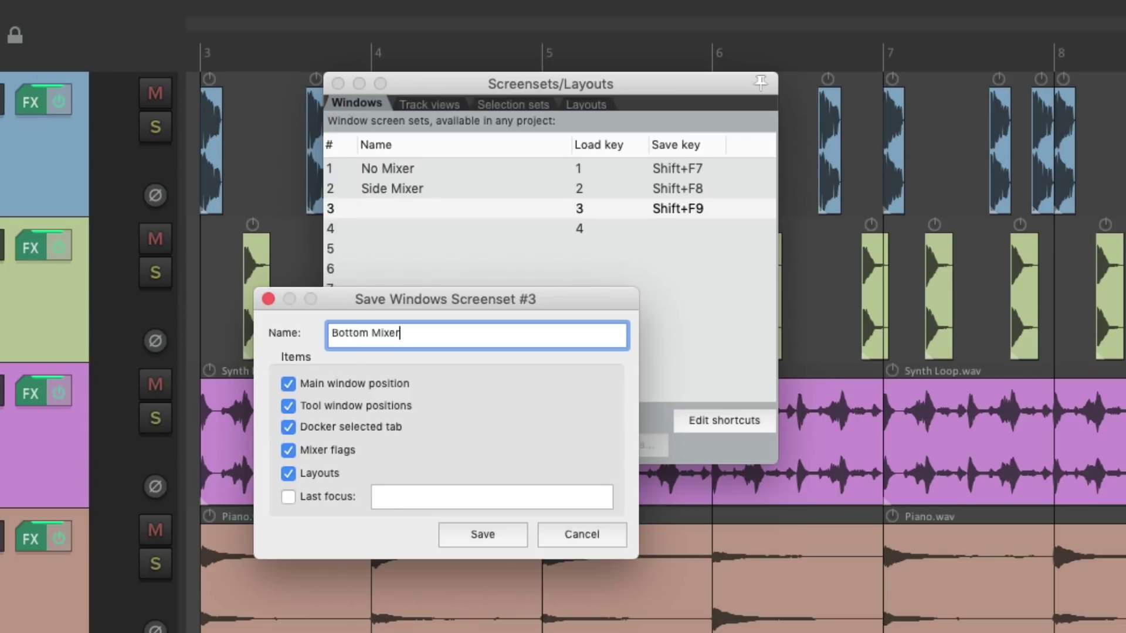
key("Return")
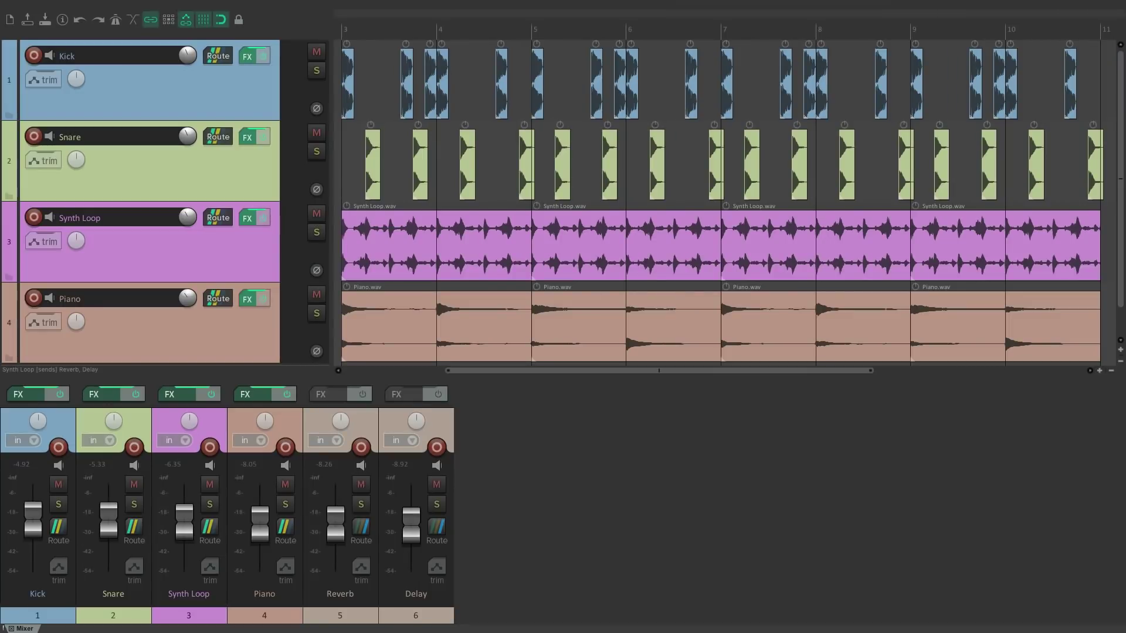
Switch through the No Mixer and Side Mixer layouts, ending on Bottom Mixer.
key("ctrl+m")
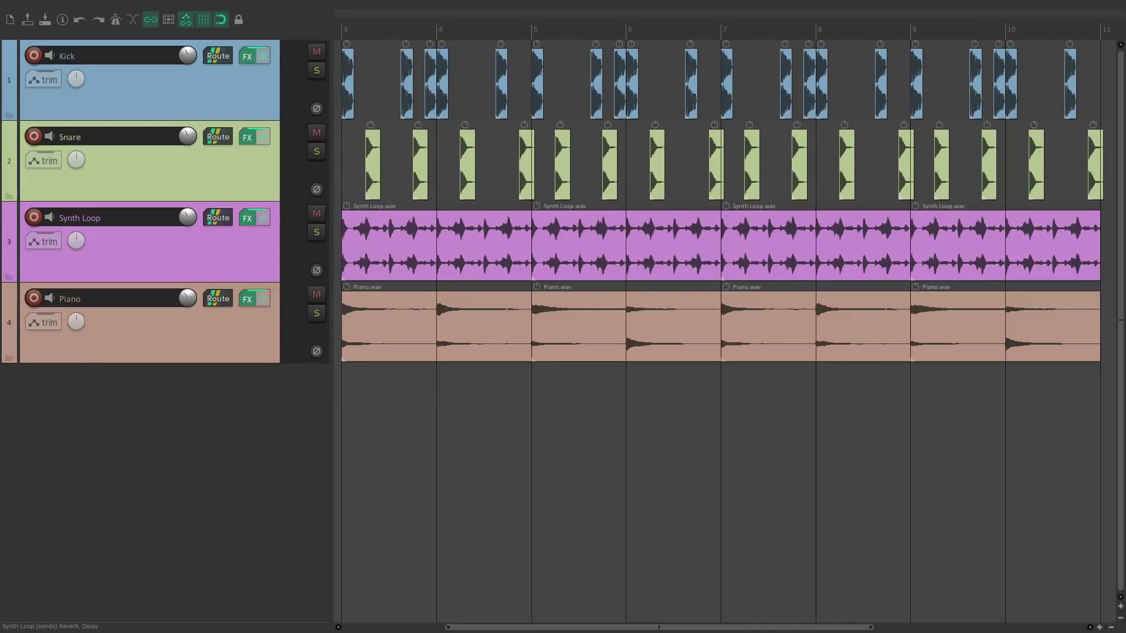
key("ctrl+m")
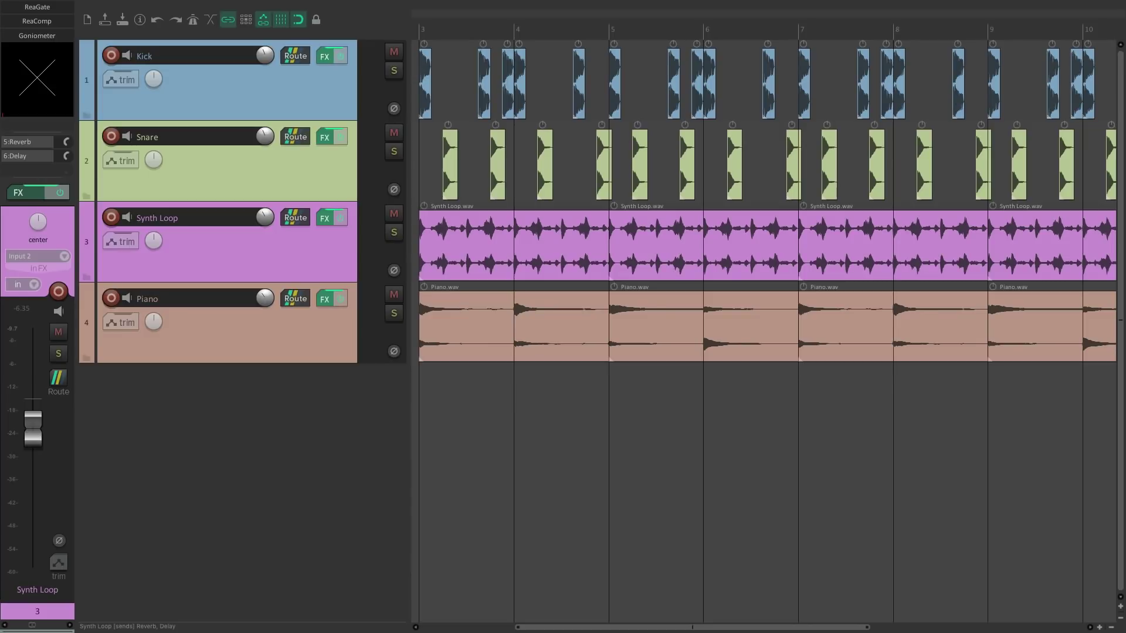
key("F9")
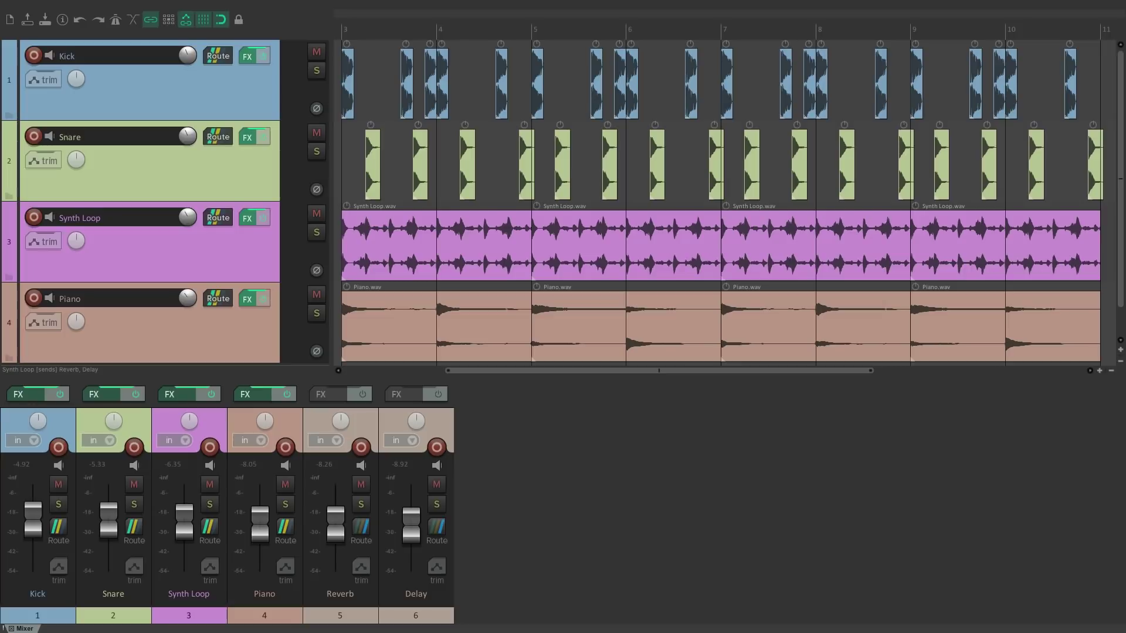
Float the mixer, save it as screenset 4 'Floating Mixer', then return to No Mixer.
left_click_drag(25, 621, 582, 334)
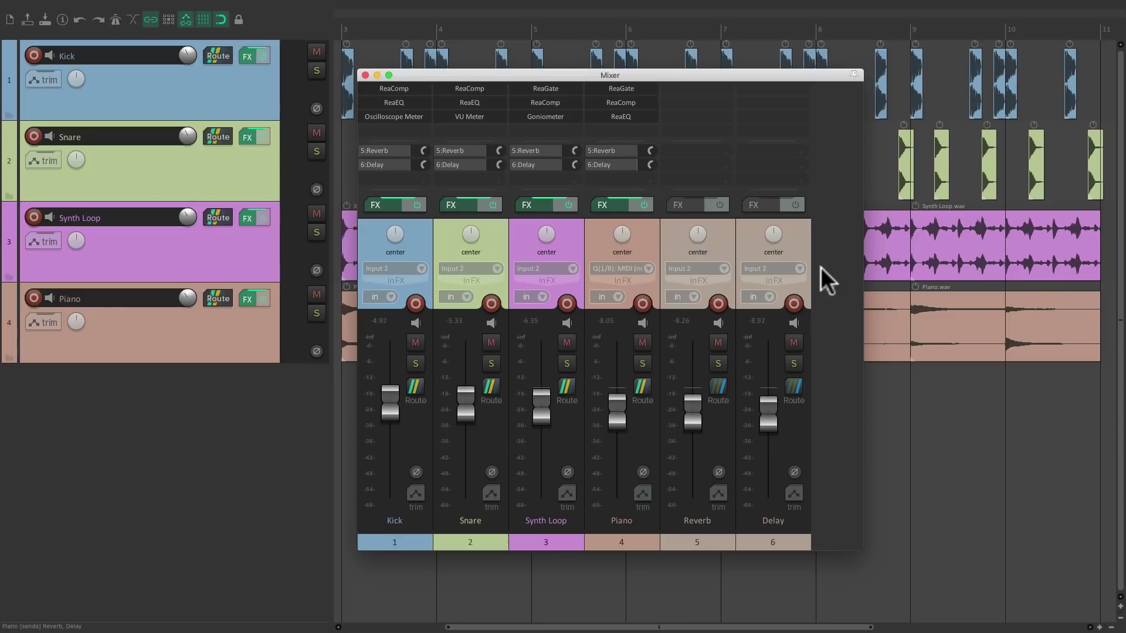
key("super+e")
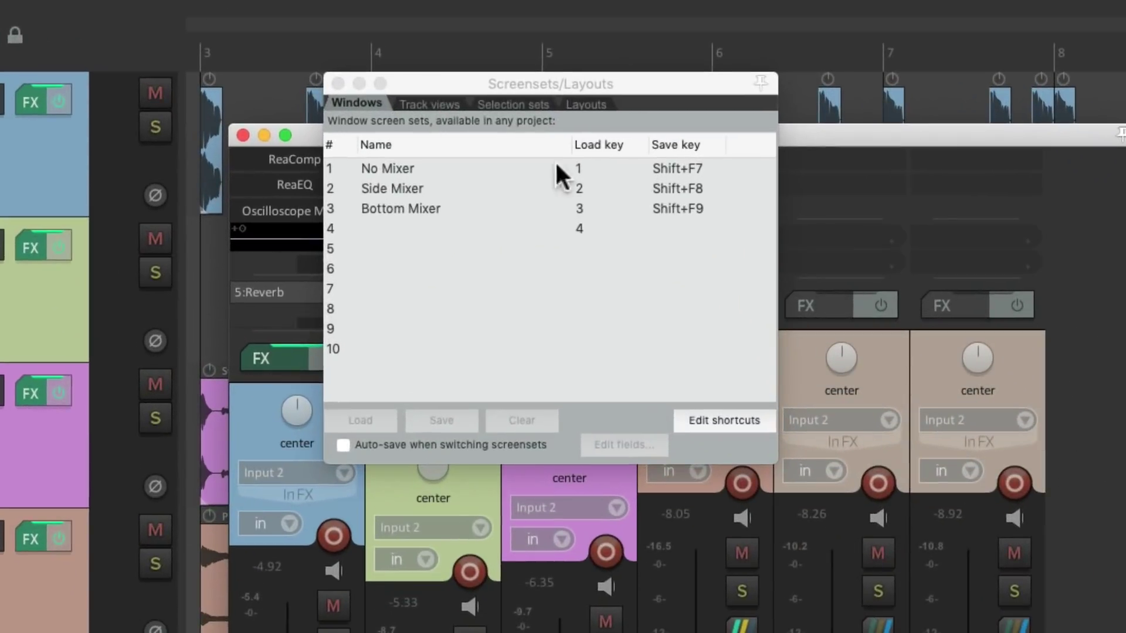
left_click(412, 230)
left_click(448, 417)
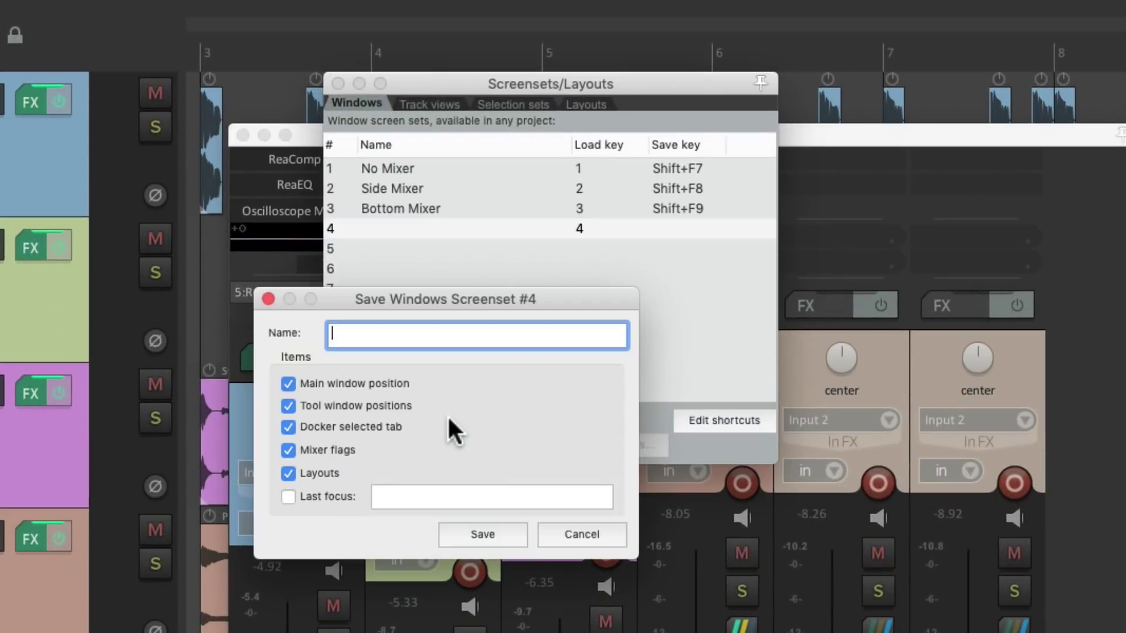
type("Floating Mixer")
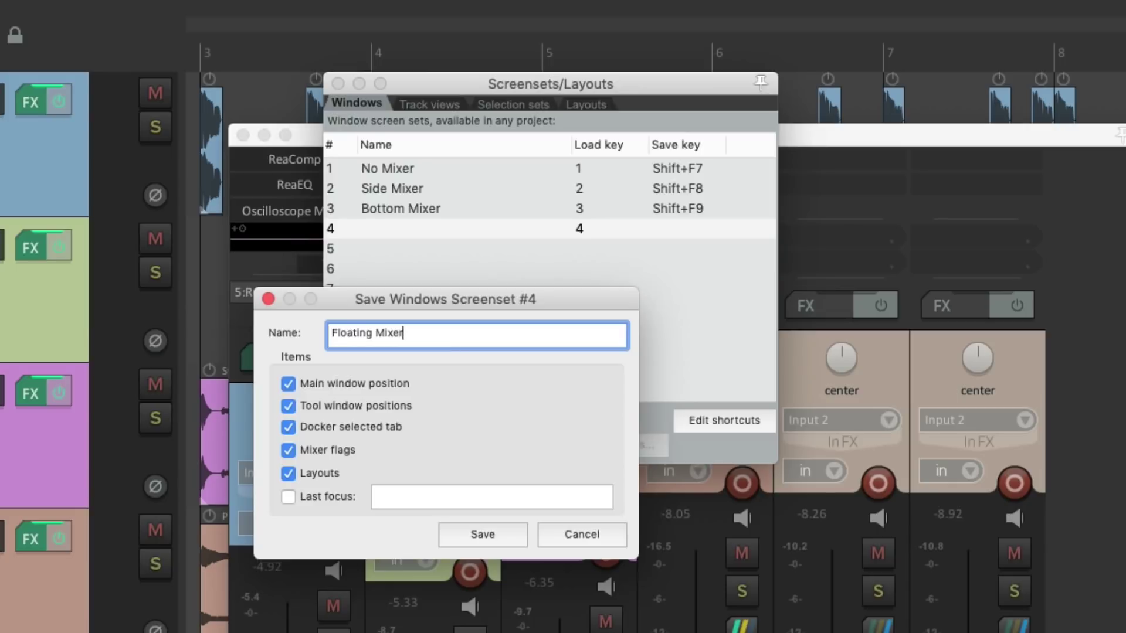
key("Return")
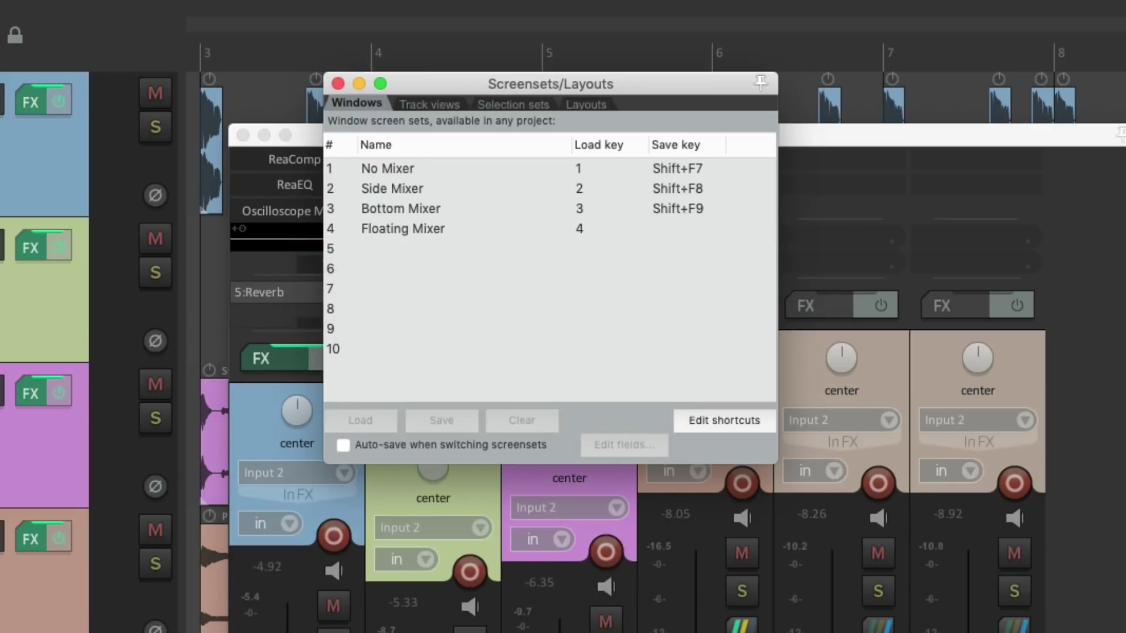
key("4")
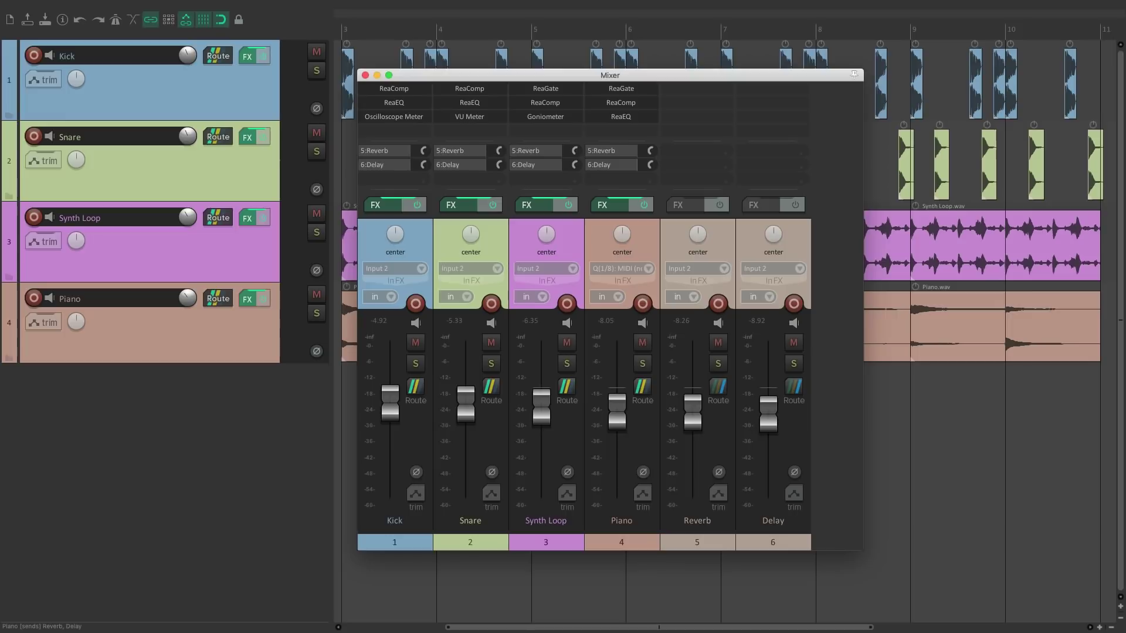
key("1")
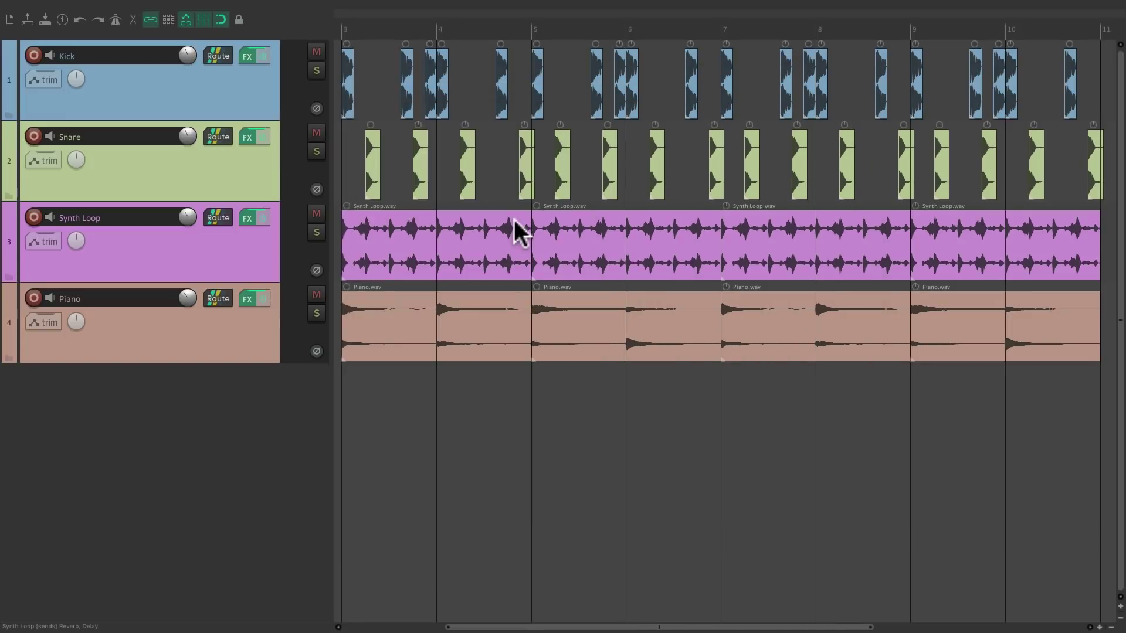
key("2")
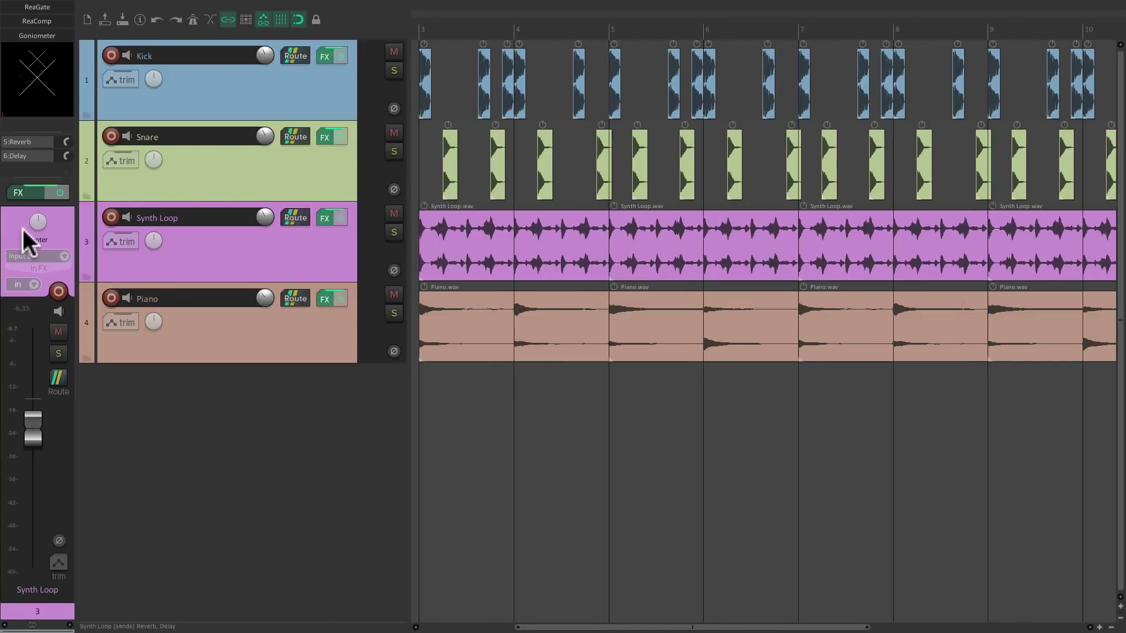
left_click(232, 178)
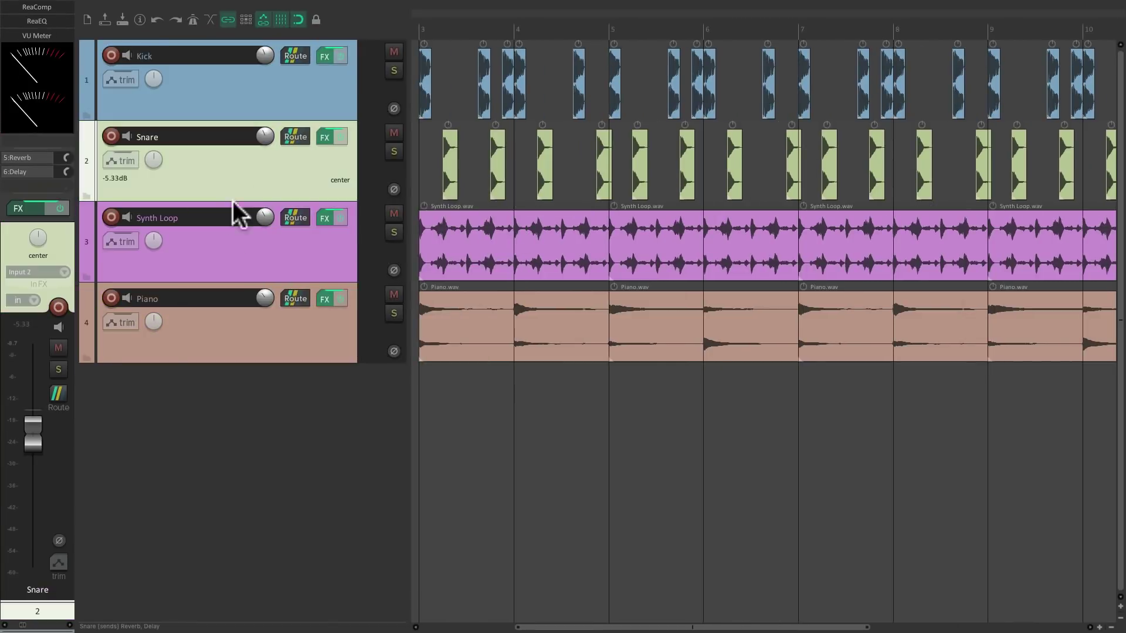
left_click(224, 243)
left_click(220, 317)
left_click(222, 194)
left_click(217, 97)
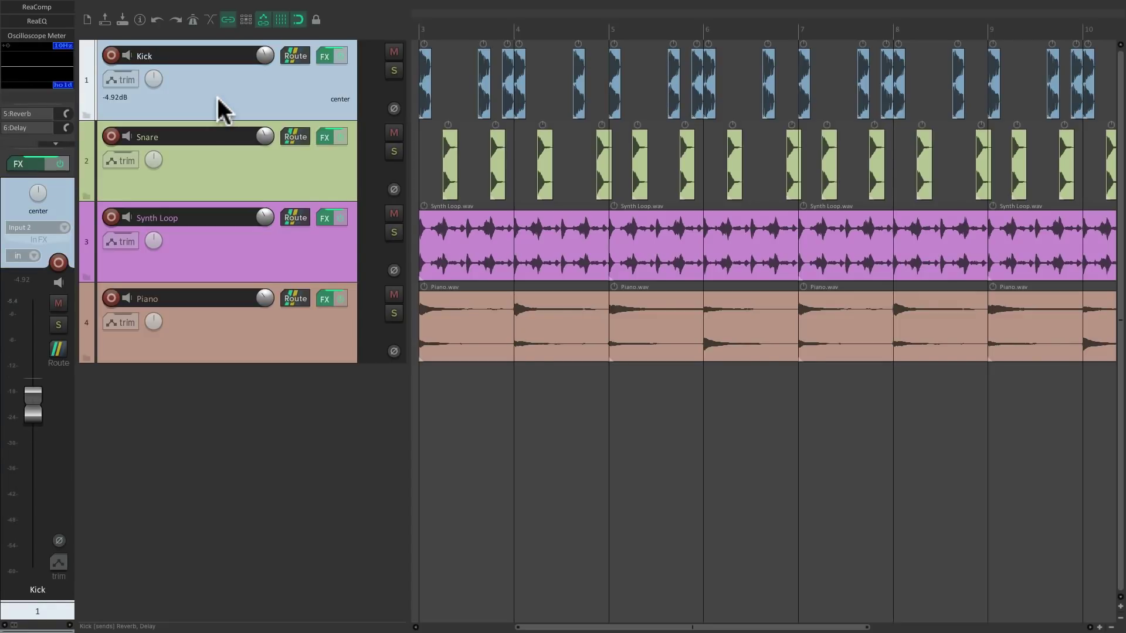
key("ctrl+m")
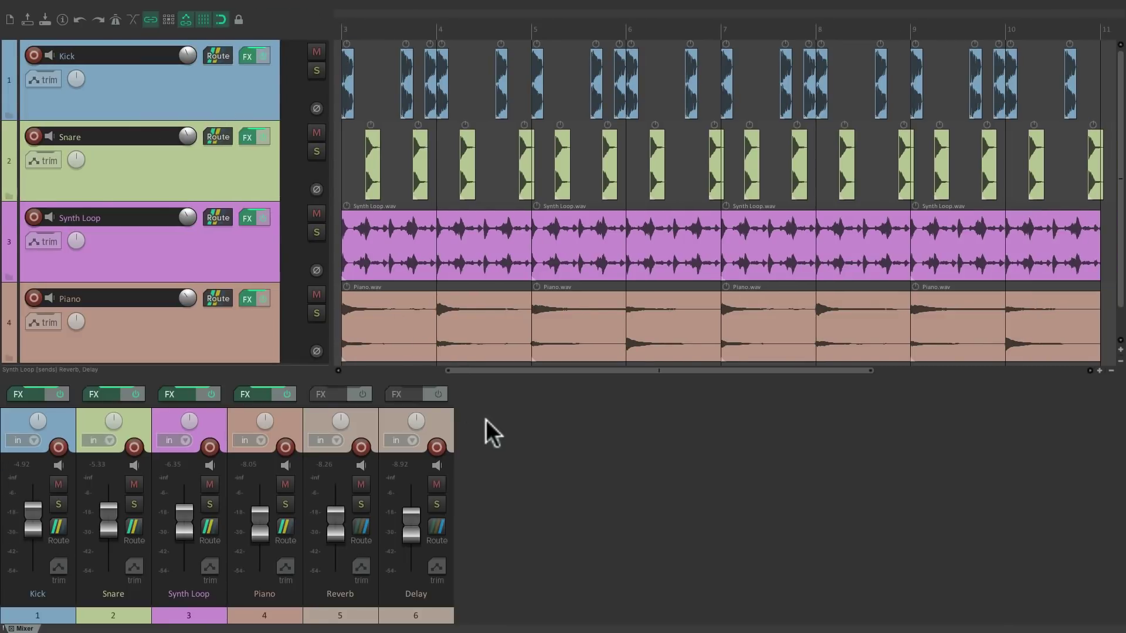
key("alt+d")
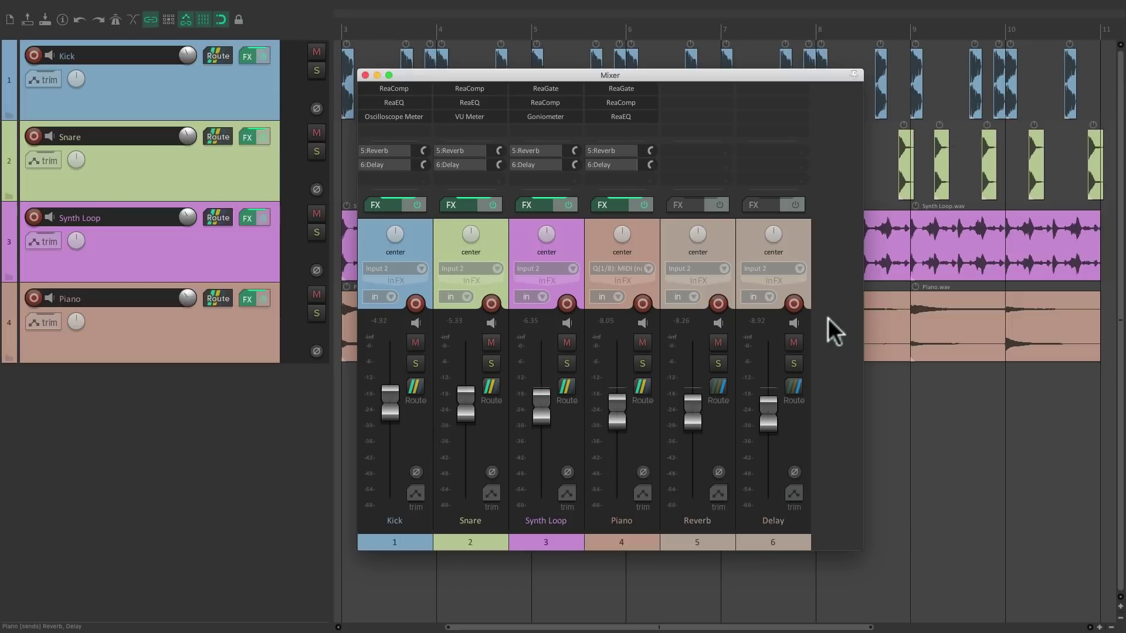
key("ctrl+m")
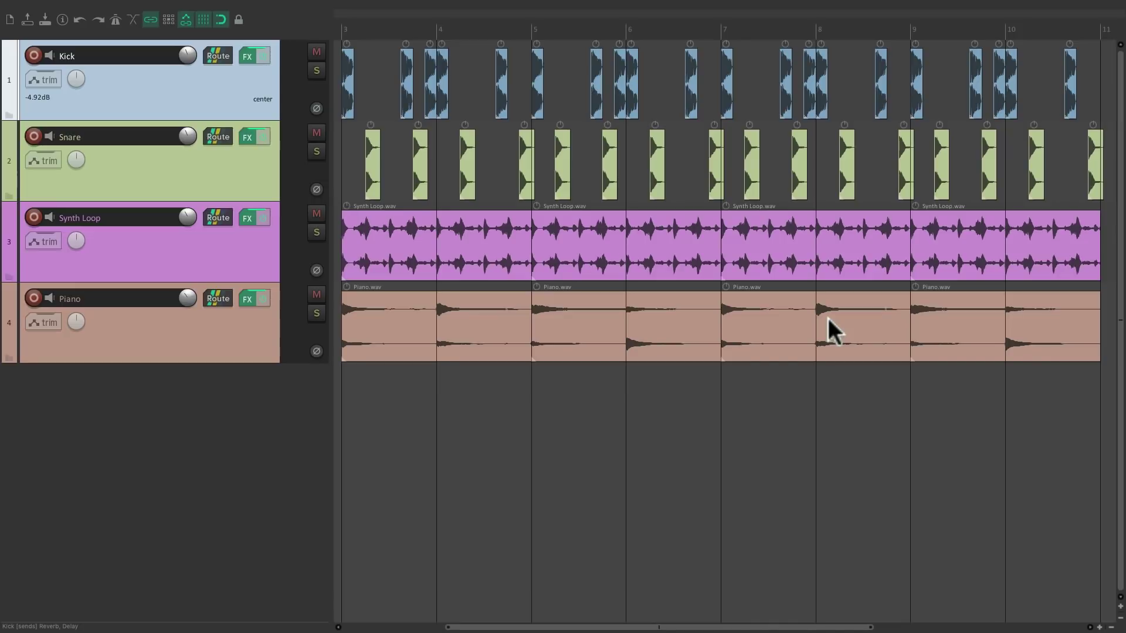
Recall Side Mixer, select Synth Loop, Piano, Kick, ending on Snare, then reload Side Mixer.
key("ctrl+m")
left_click(240, 254)
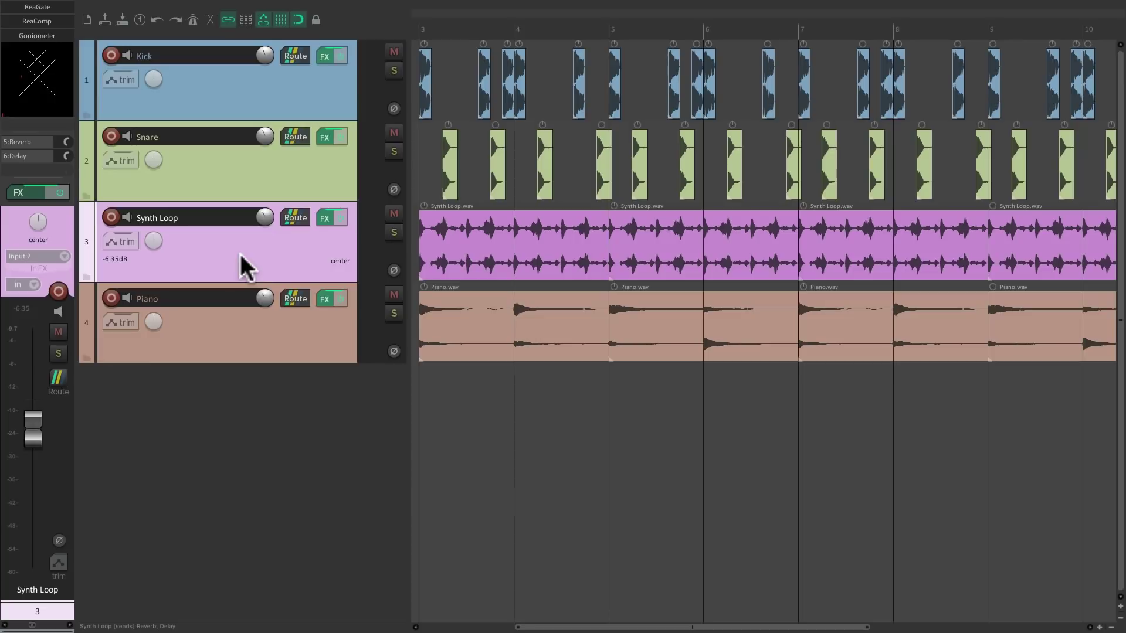
left_click(243, 318)
left_click(248, 174)
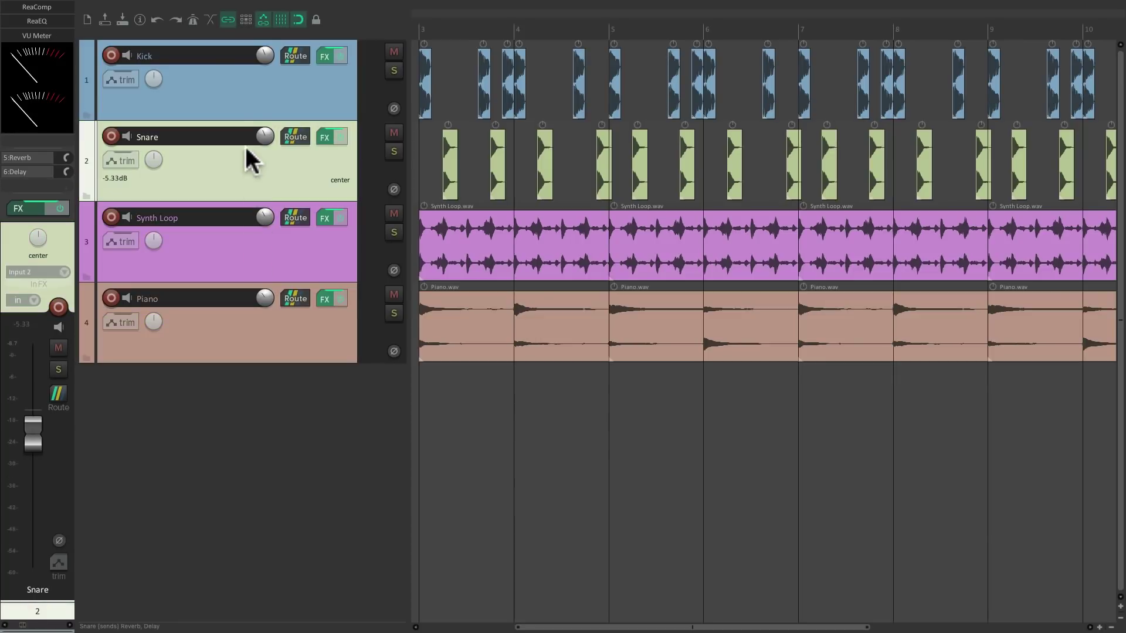
left_click(236, 108)
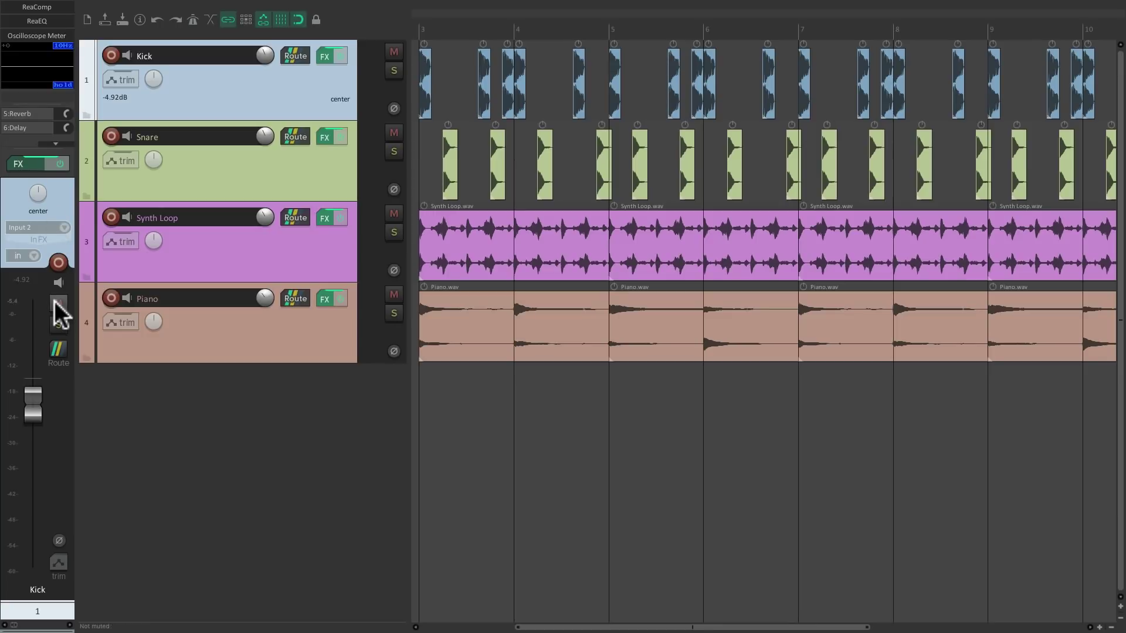
left_click(245, 336)
left_click(253, 255)
left_click(260, 189)
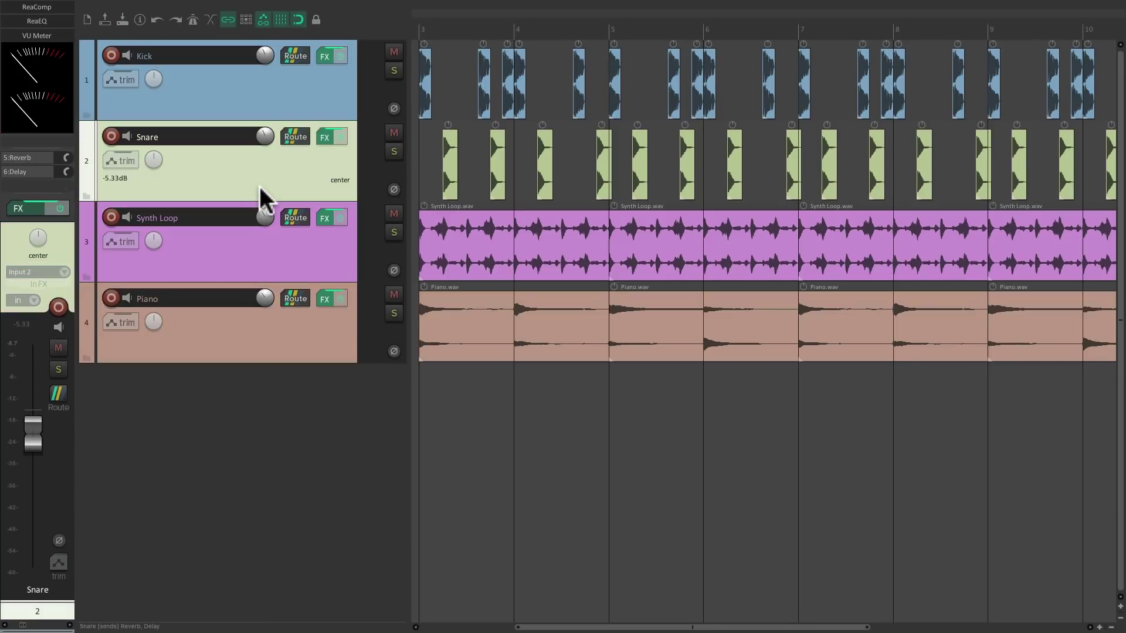
key("ctrl+m")
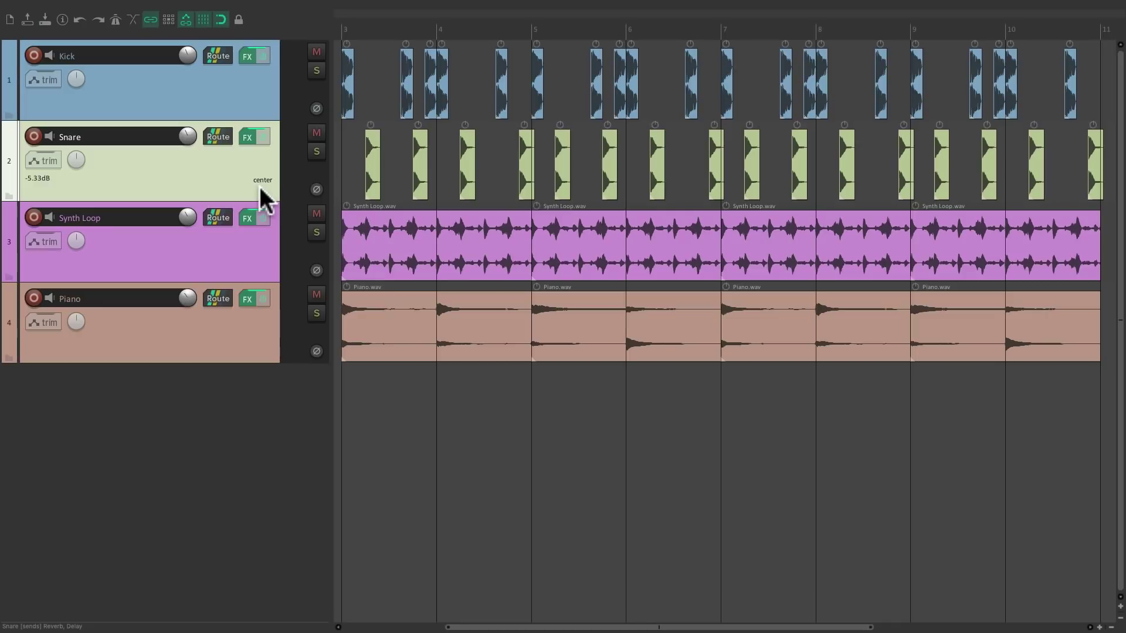
key("ctrl+m")
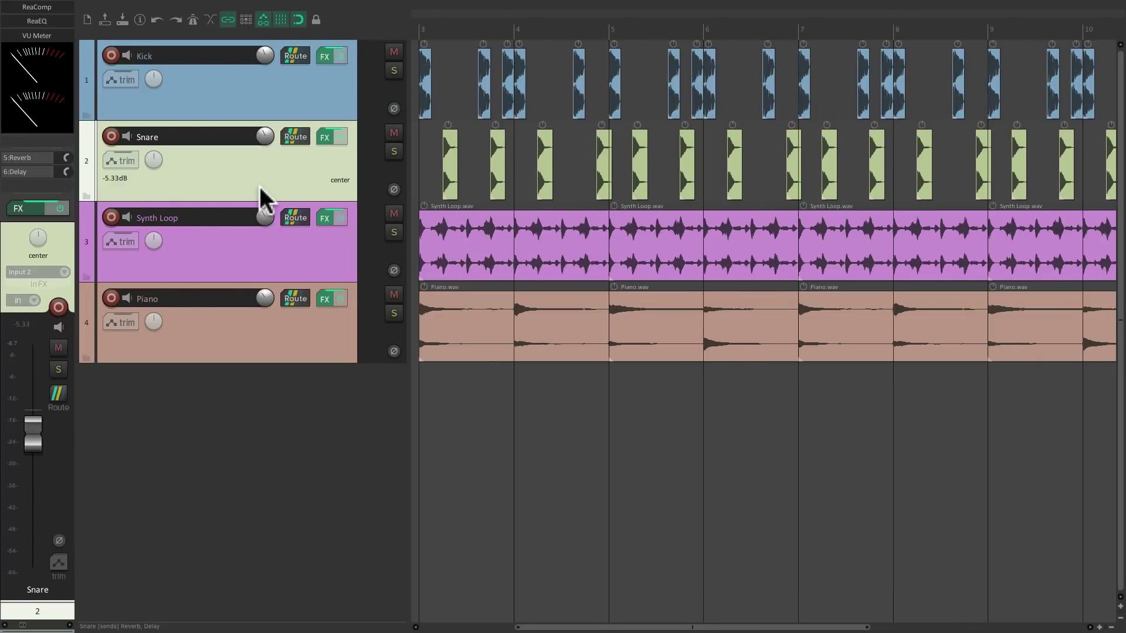